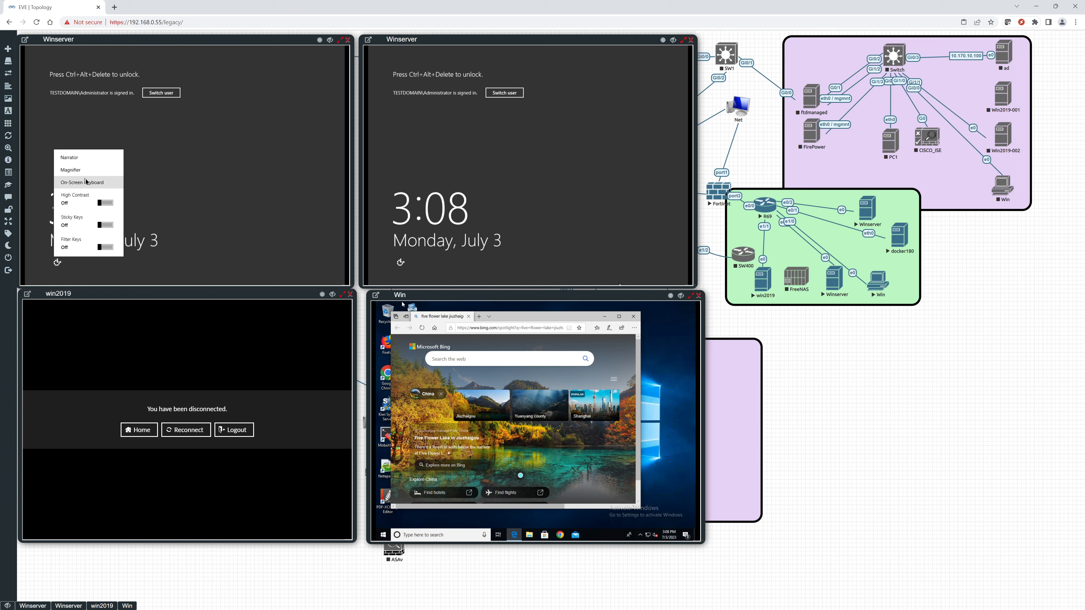
Unlock the first Winserver console using its on-screen keyboard and sign in with the administrator password.
left_click(86, 182)
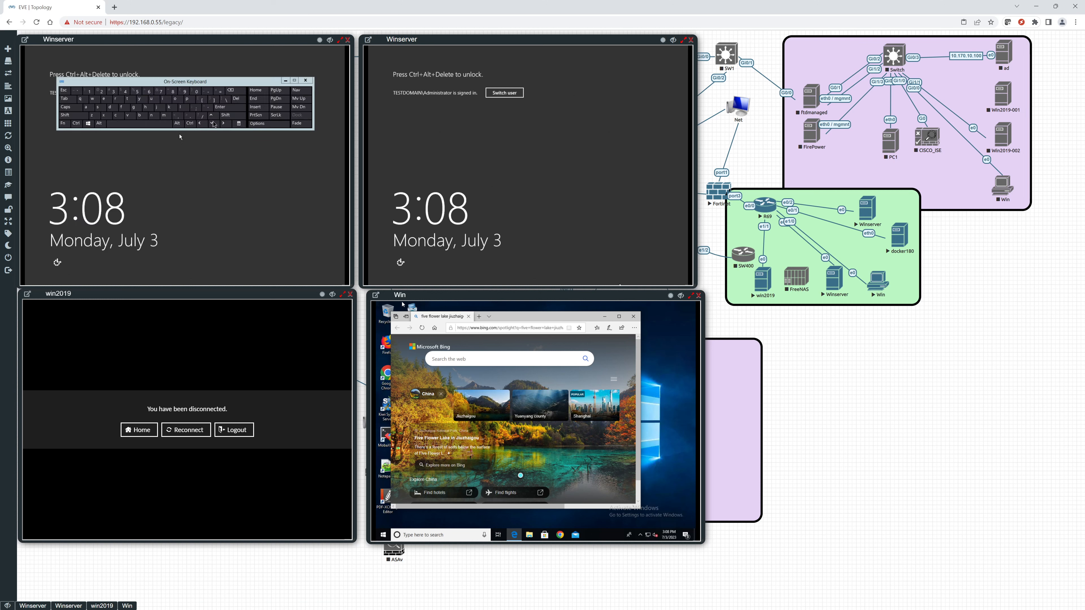
left_click(189, 123)
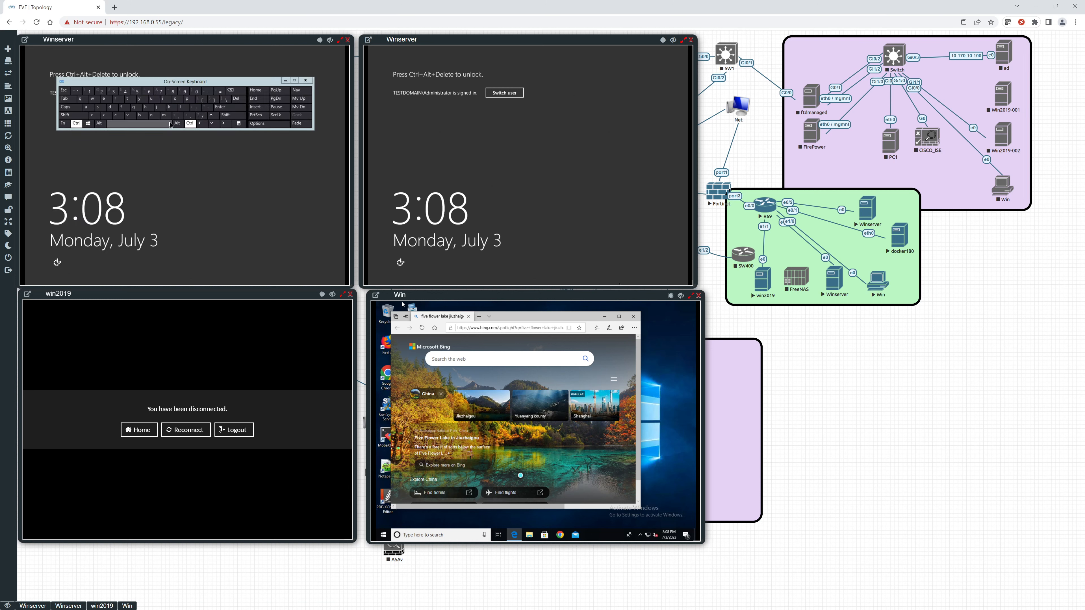
left_click(177, 123)
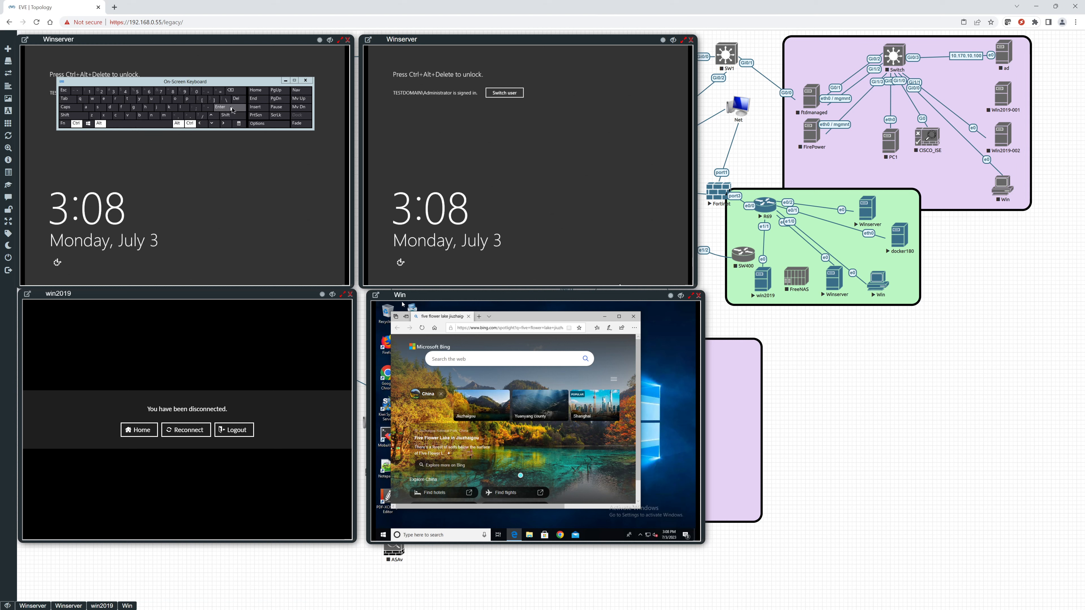
left_click(236, 101)
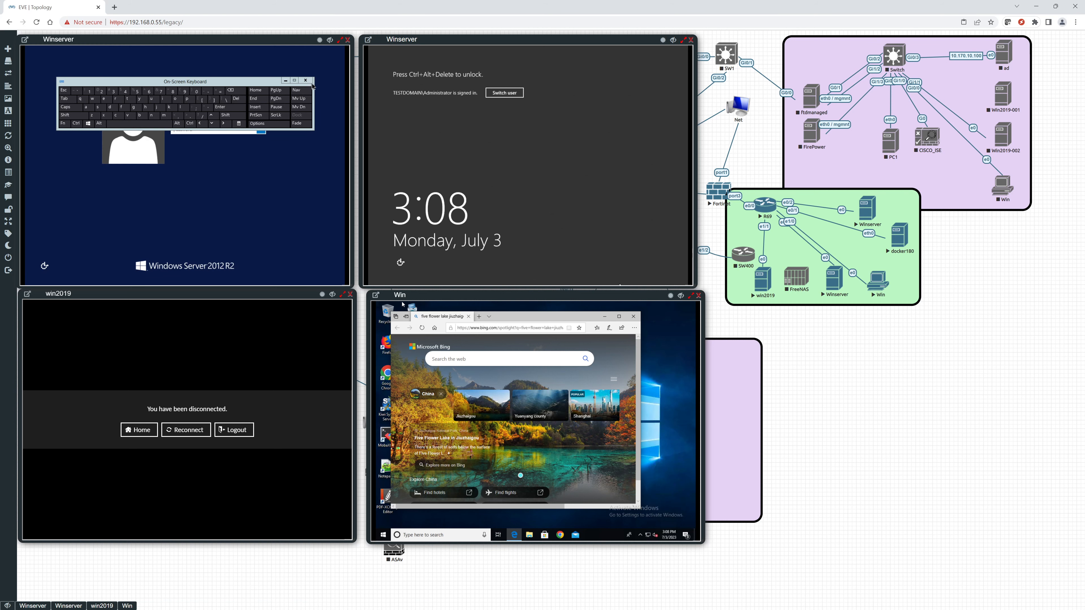
left_click(221, 128)
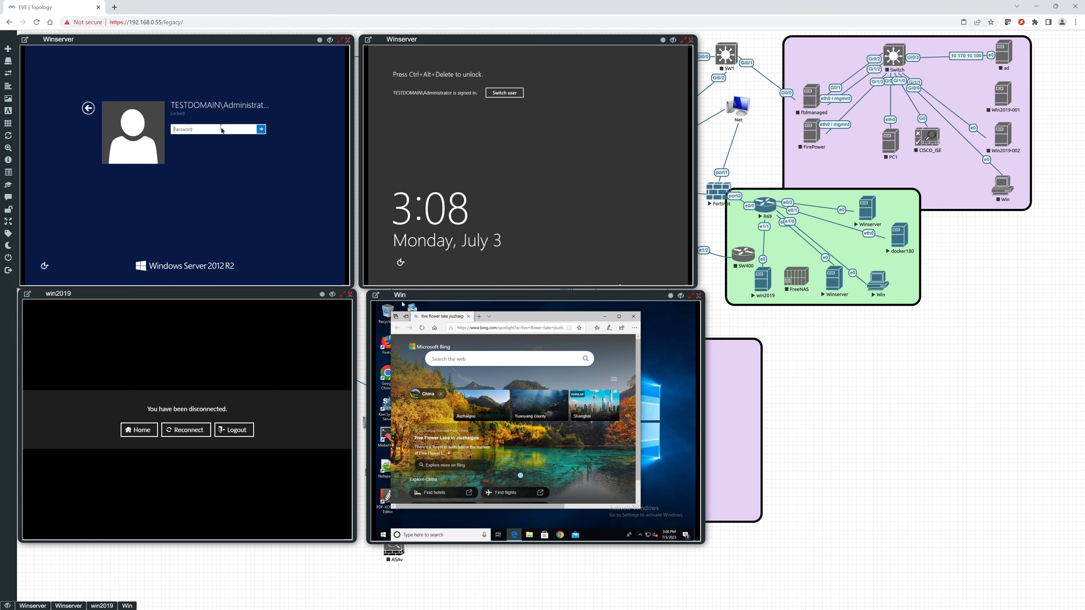
type("•••••••")
key("Return")
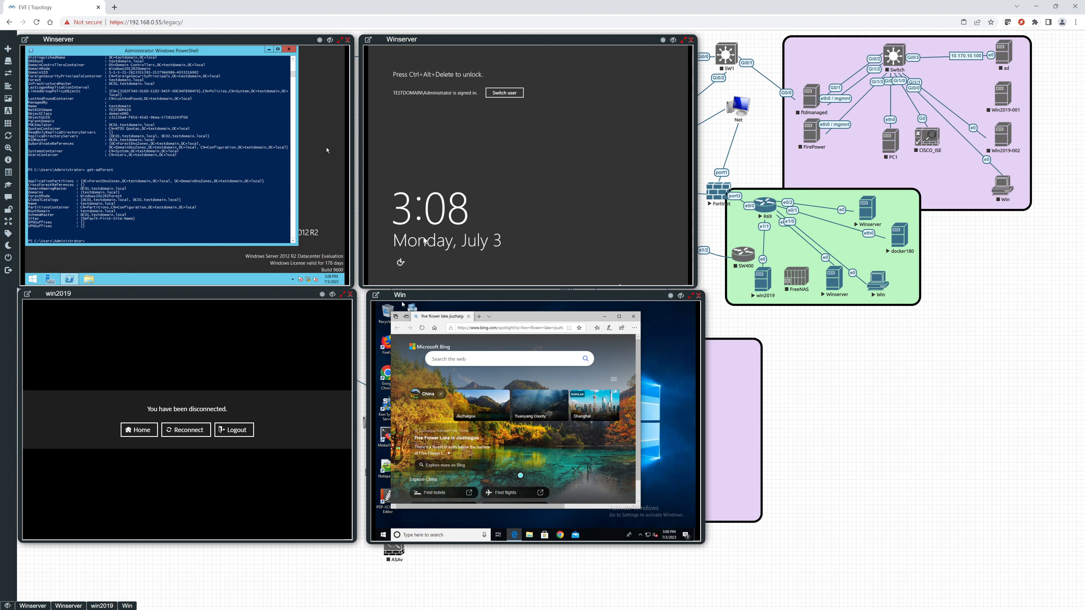
Unlock the second Winserver console using its on-screen keyboard and sign in with the administrator password.
left_click(400, 263)
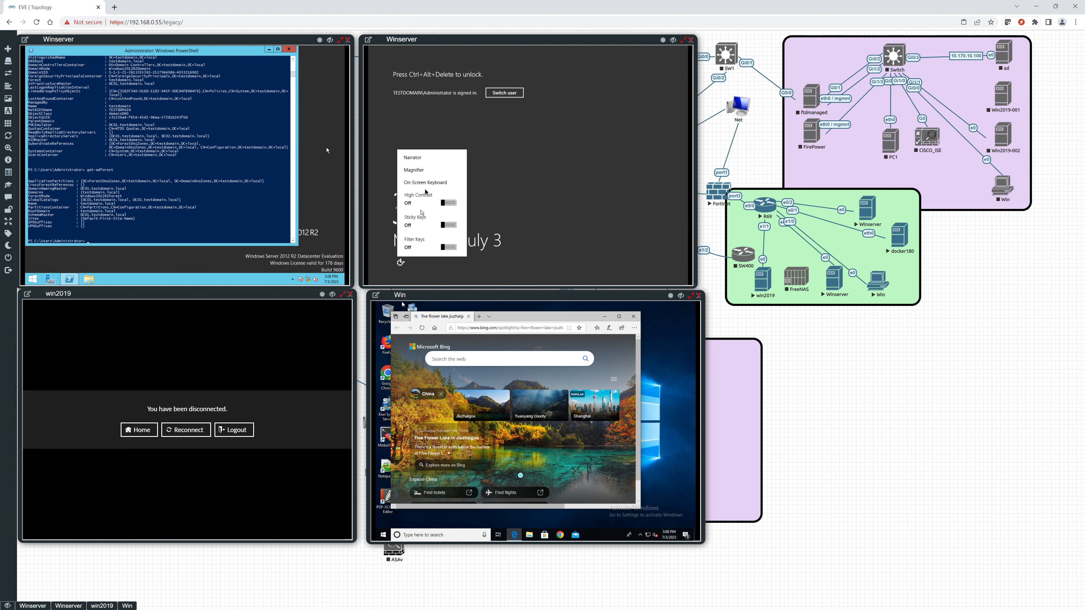
left_click(425, 183)
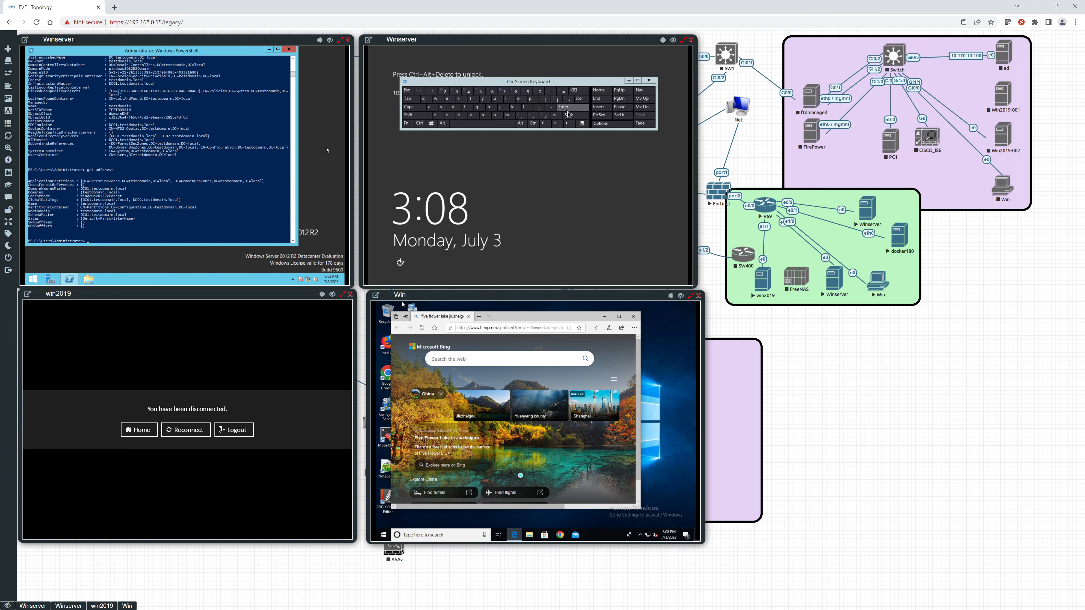
left_click(534, 123)
left_click(521, 124)
left_click(577, 100)
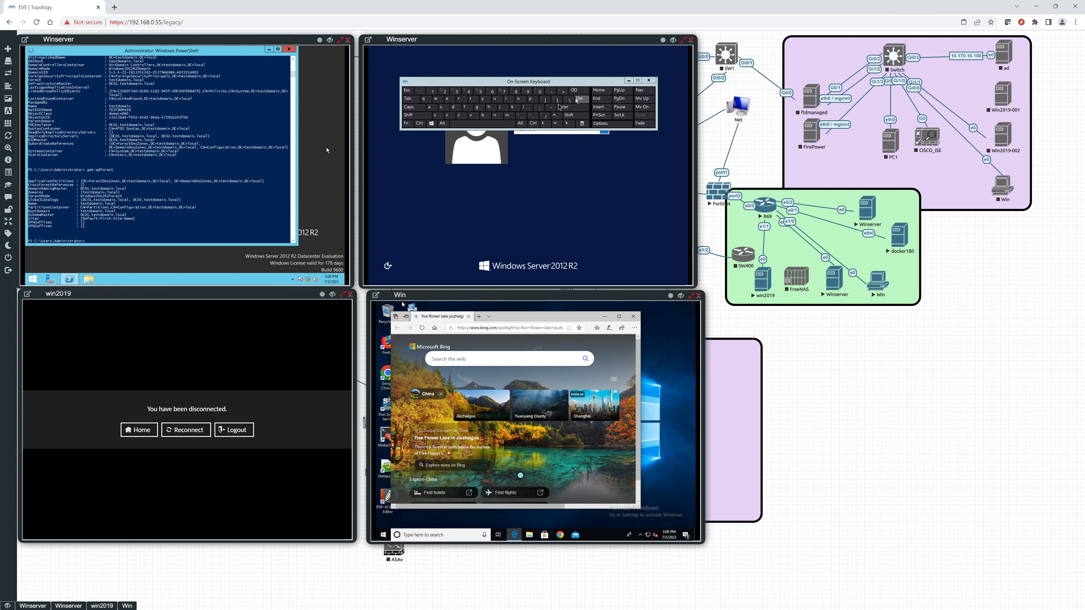
left_click(652, 82)
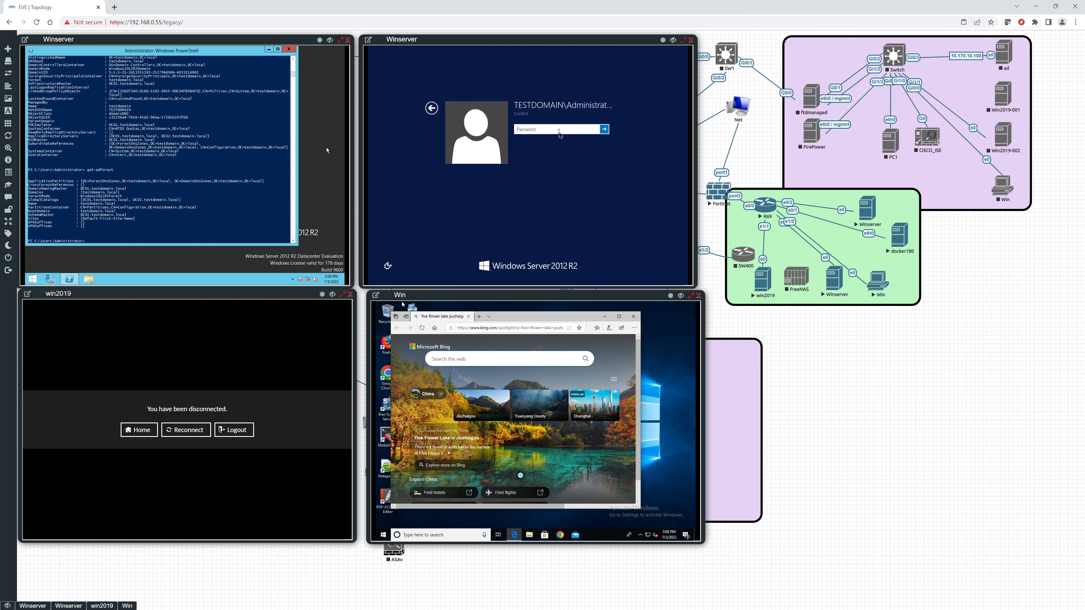
type("*****")
key("Return")
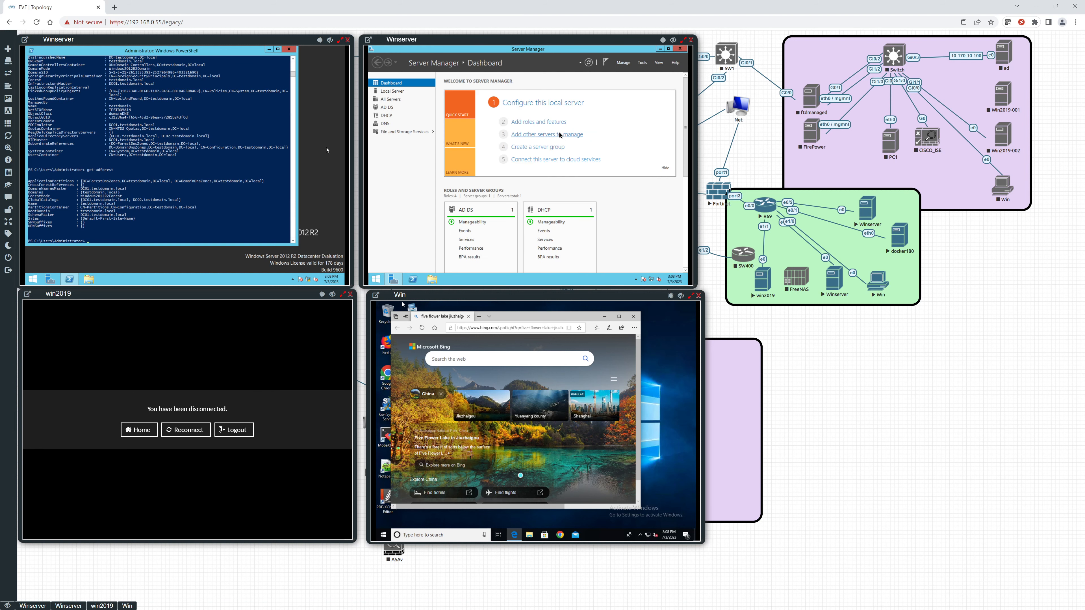
Show the Local Server properties in Server Manager on both Winserver machines, maximizing the first machine's Server Manager window.
left_click(391, 91)
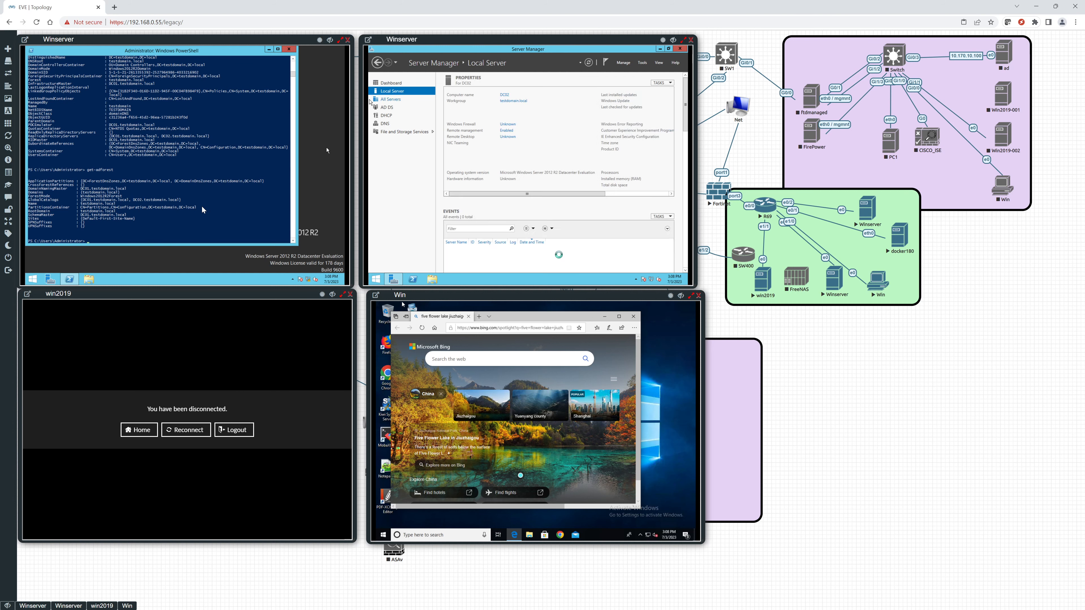
left_click(49, 281)
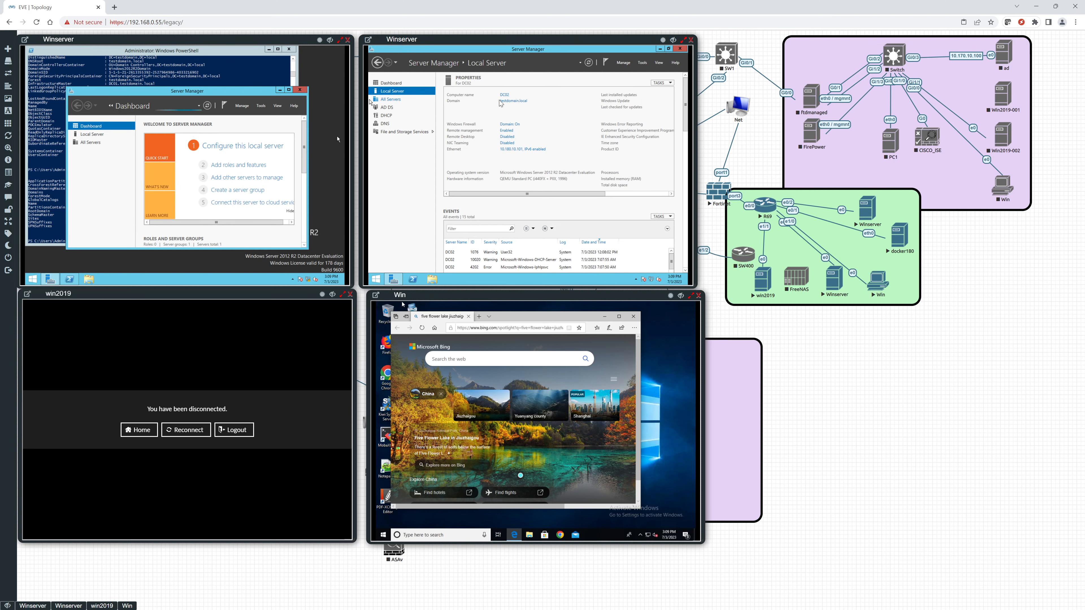
double_click(132, 92)
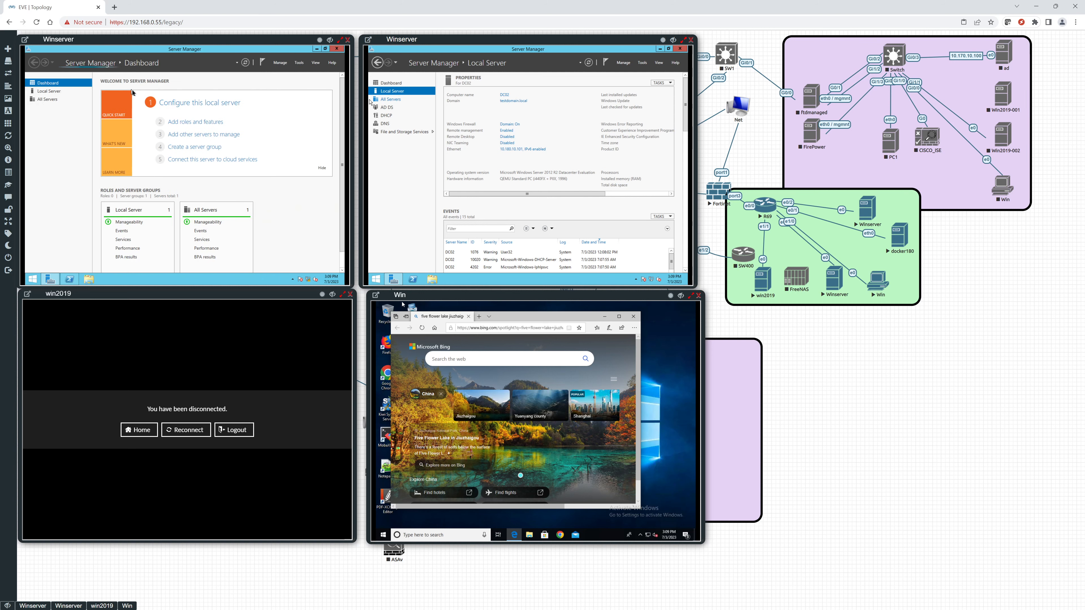
left_click(59, 94)
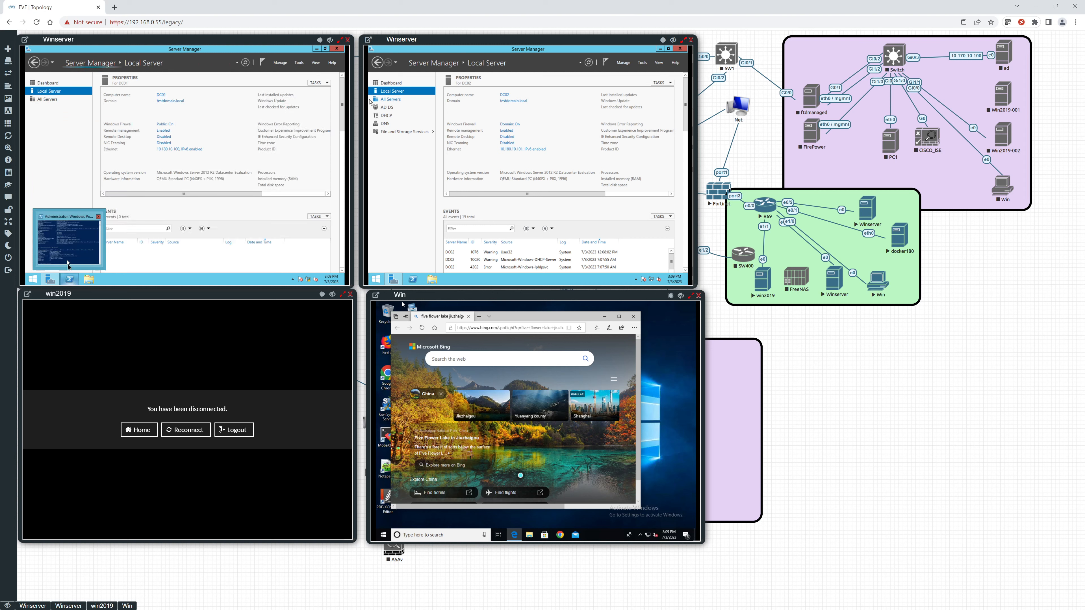
Review the get-addomain and get-adforest output in the first Winserver's PowerShell window to check the operations role holders.
left_click(67, 279)
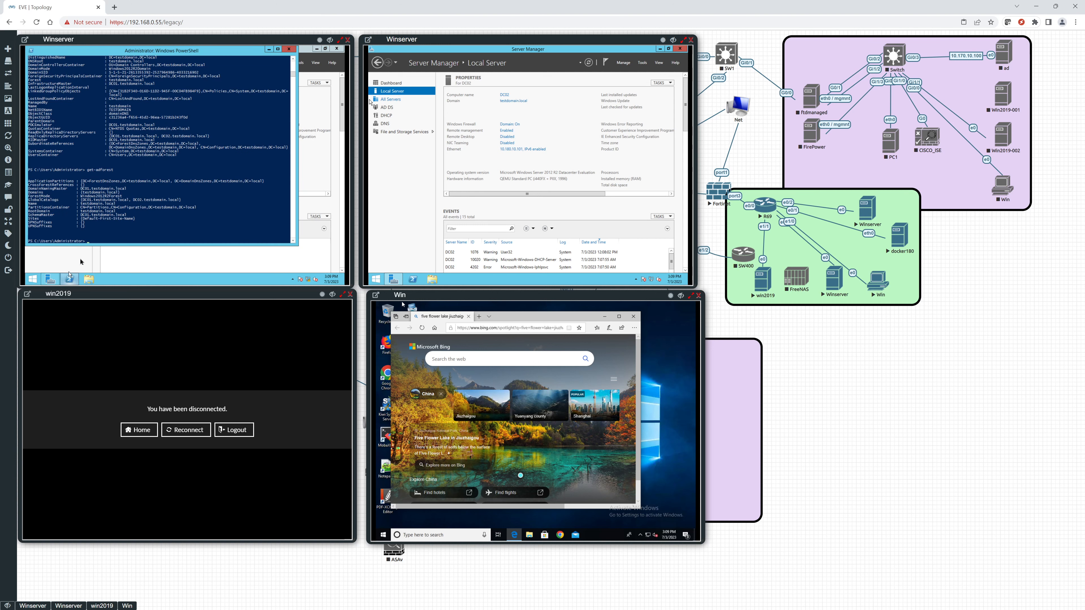
left_click(113, 223)
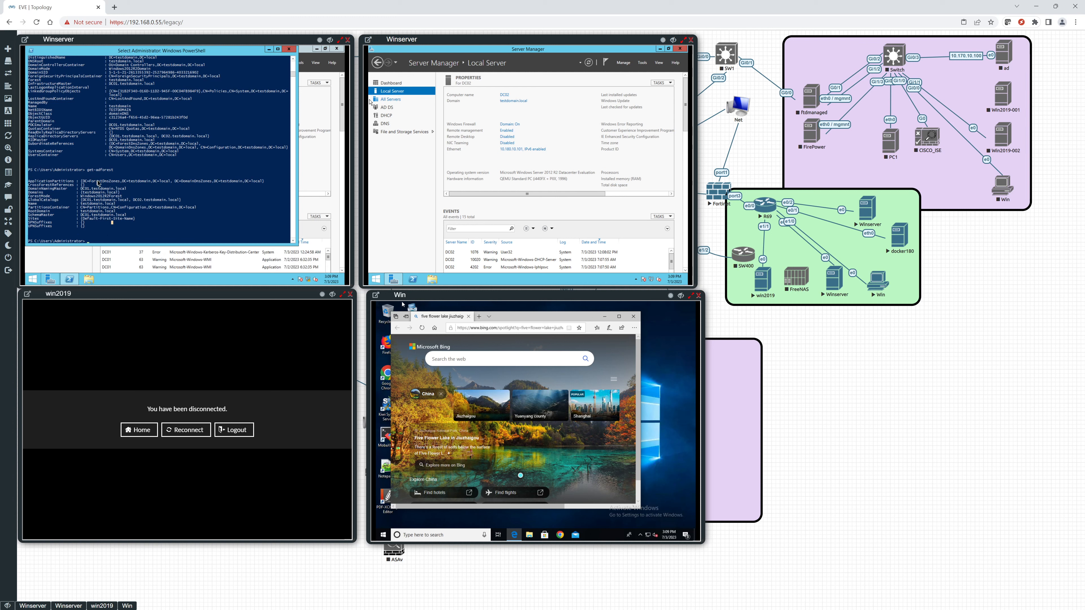
scroll(97, 182, "up", 5)
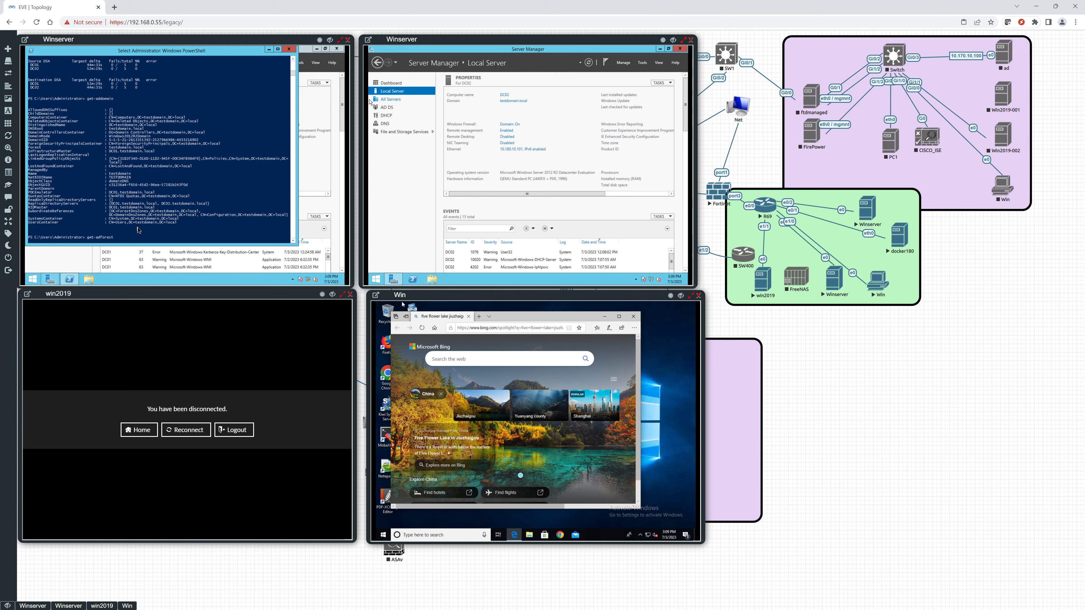
key("Return")
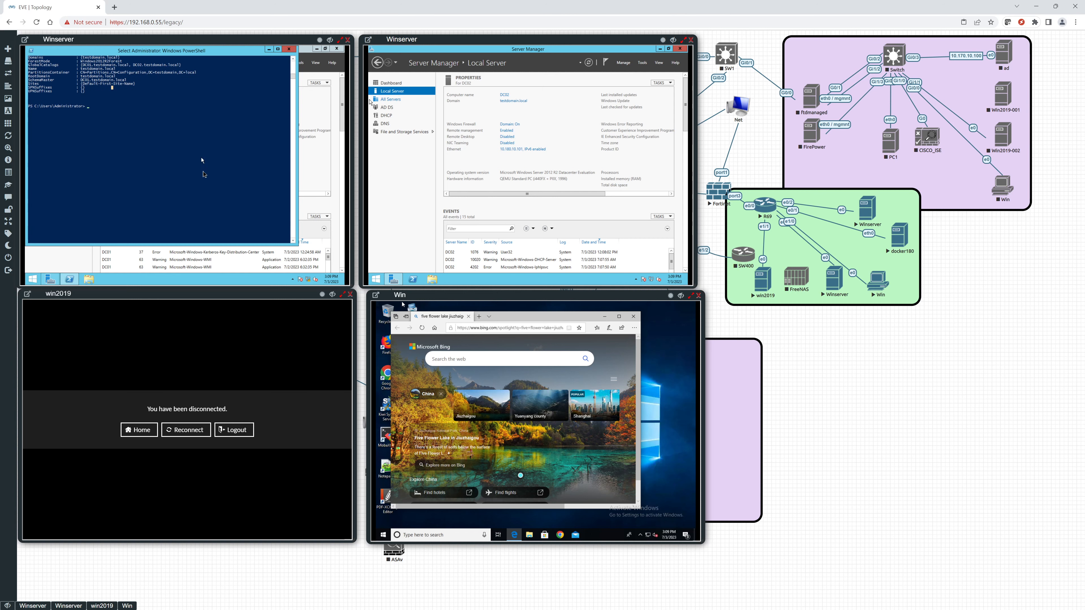
scroll(183, 194, "up", 5)
scroll(182, 194, "up", 12)
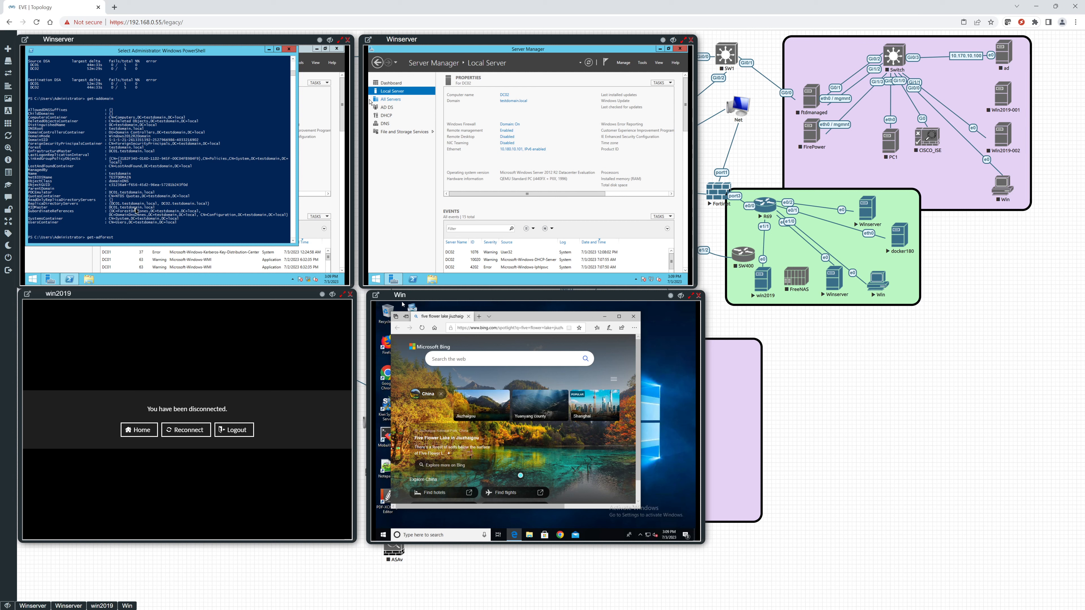
key("Return")
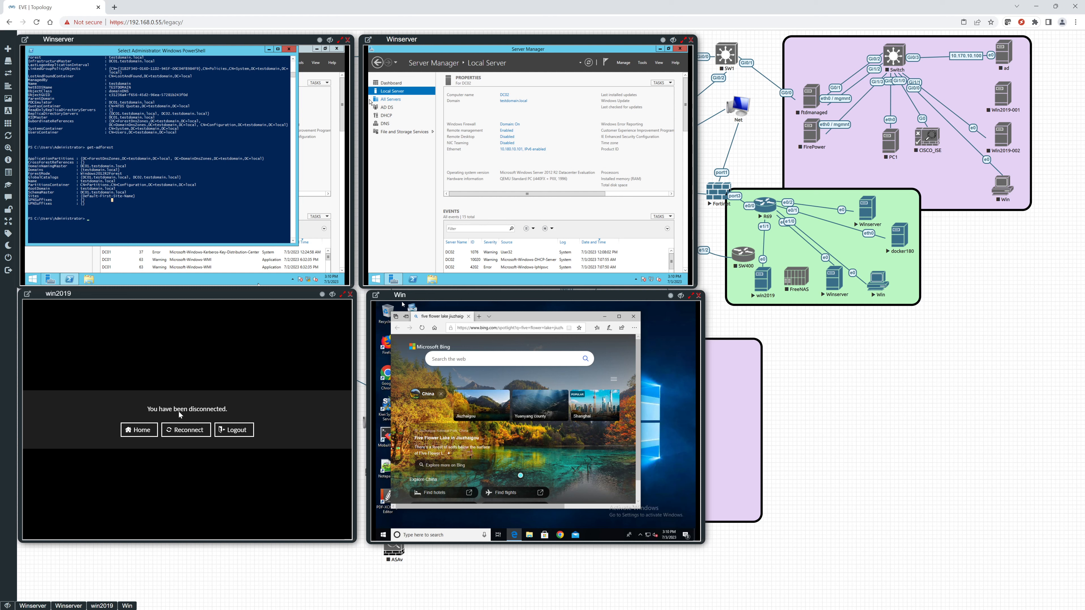
Reconnect the win2019 console and sign in with the administrator password.
left_click(179, 431)
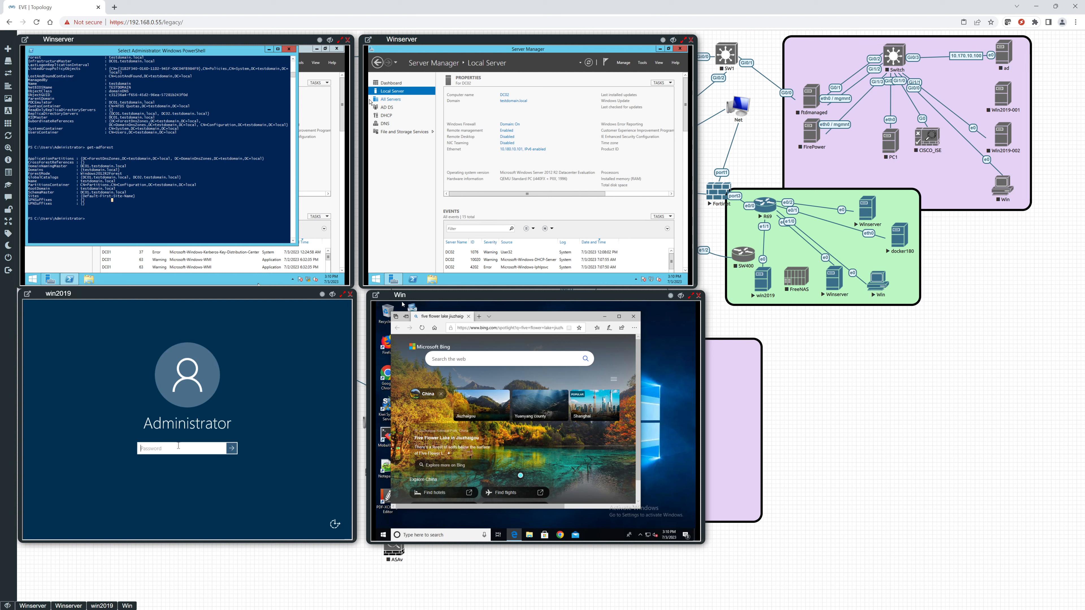
type("Test")
key("Return")
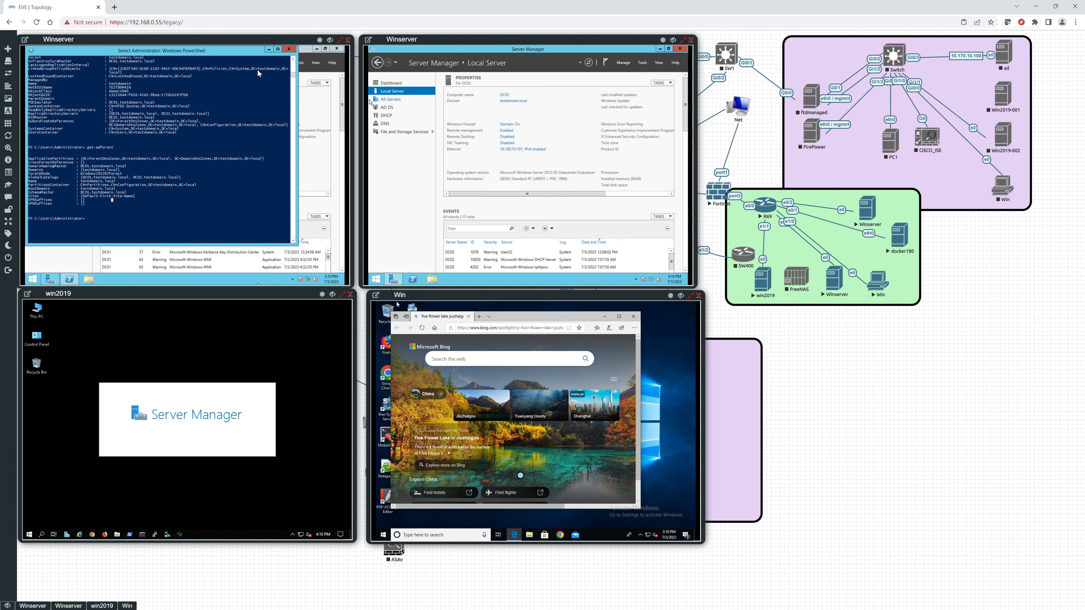
Minimize PowerShell on the first Winserver and show the Local Server properties in Server Manager on win2019.
left_click(268, 50)
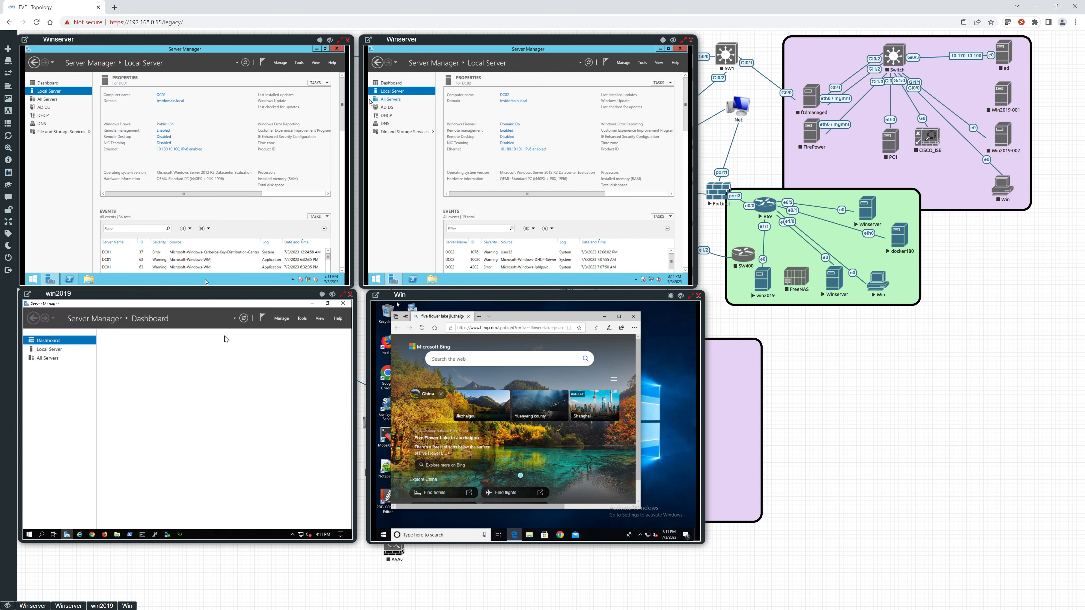
left_click(49, 350)
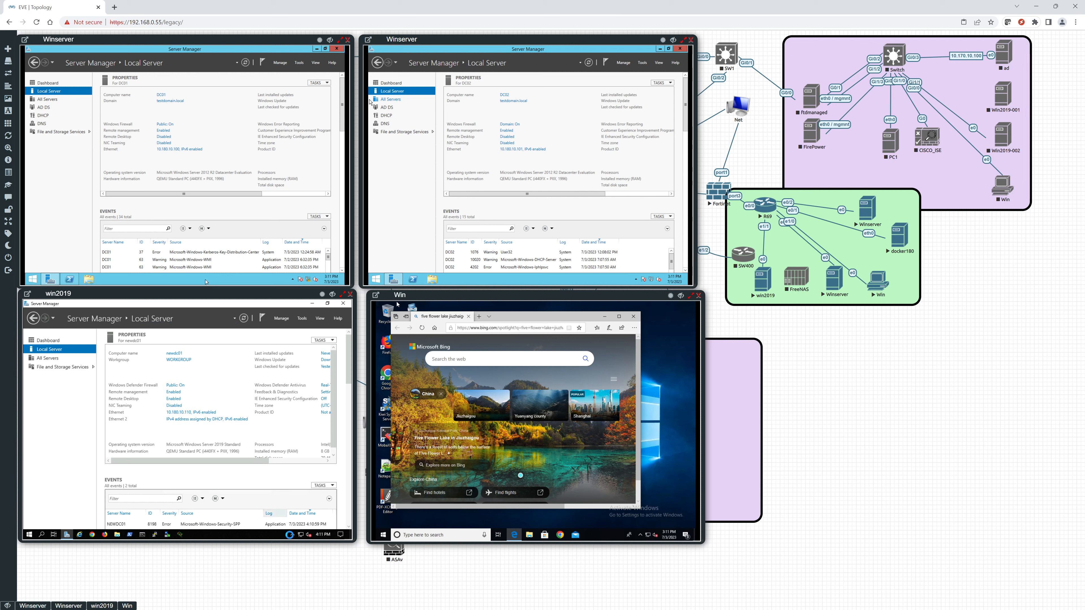
Check the Ethernet adapter's IPv4 address and DNS server settings on win2019, then close all the network windows.
right_click(304, 536)
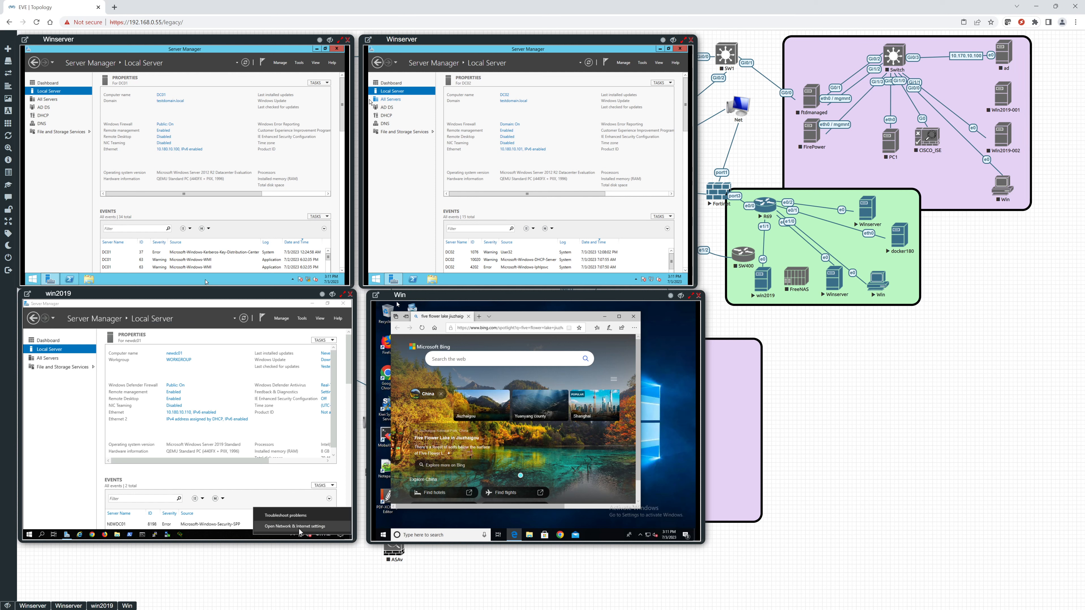
left_click(299, 529)
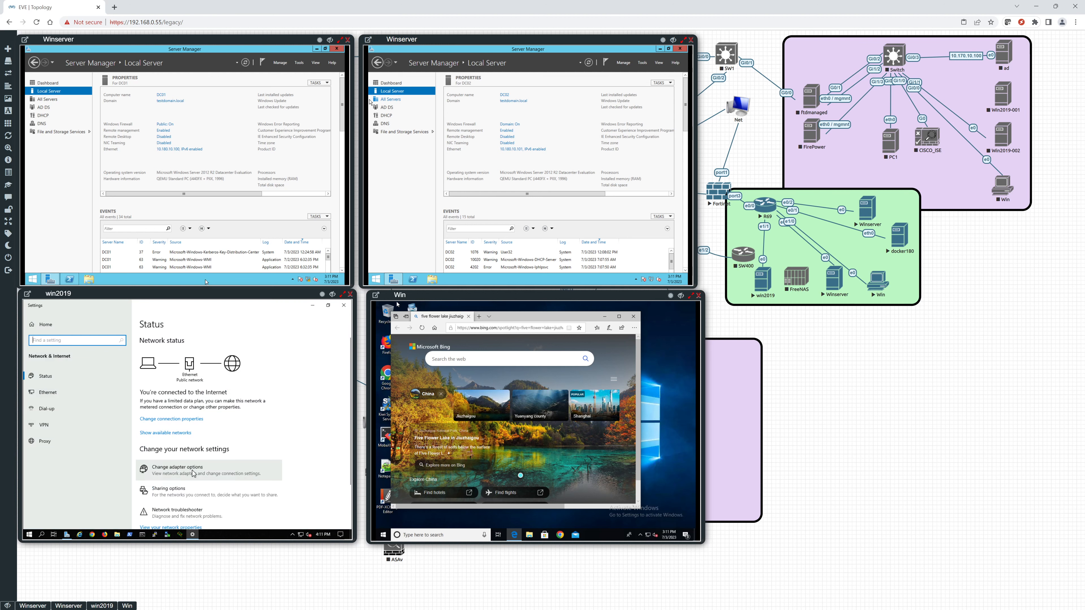
left_click(172, 469)
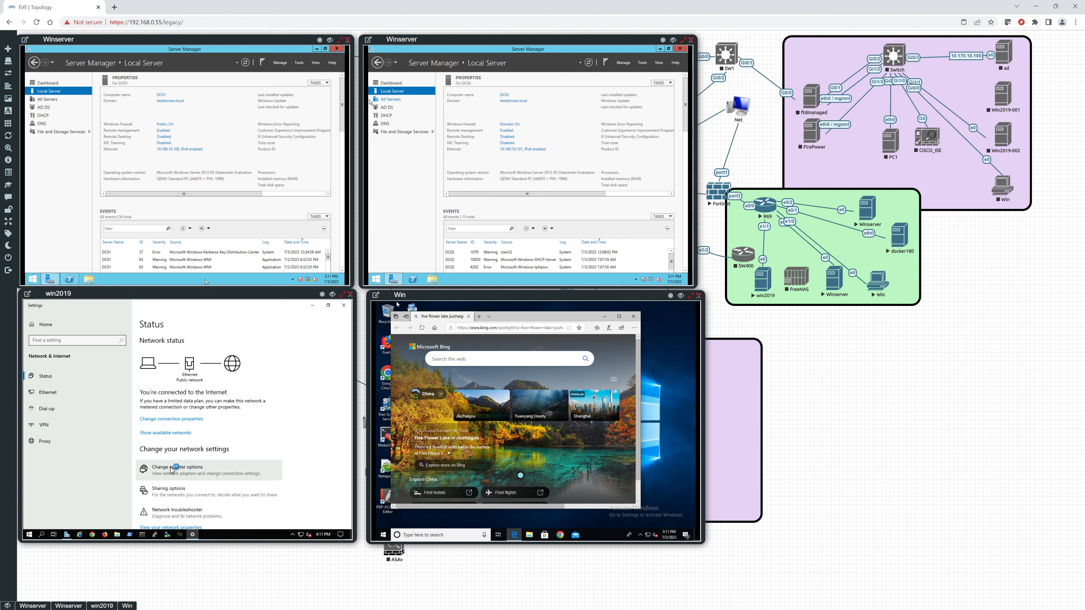
left_click(99, 366)
right_click(99, 365)
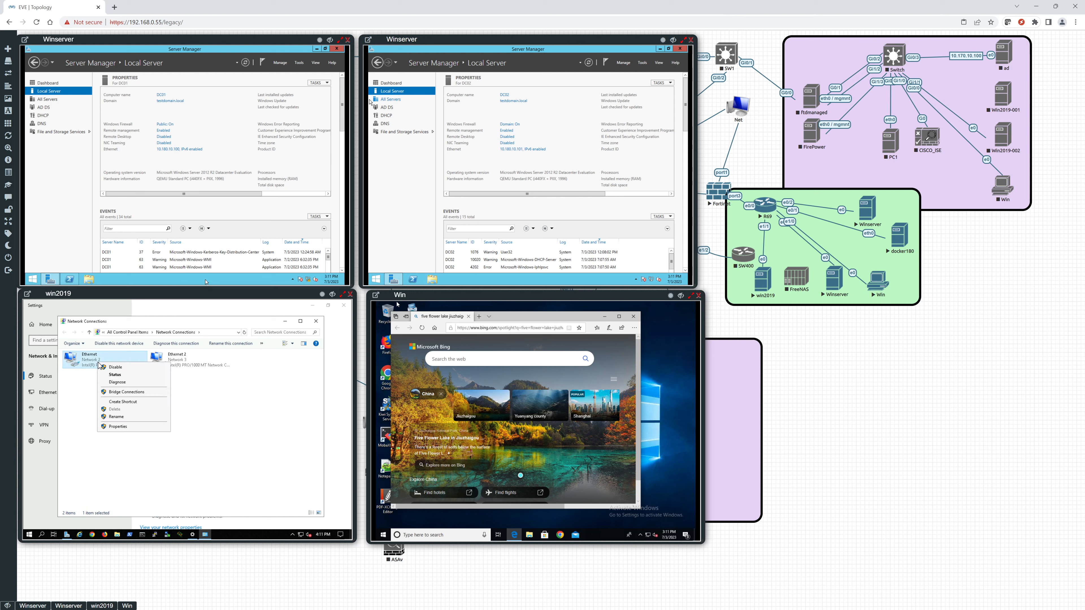
left_click(118, 427)
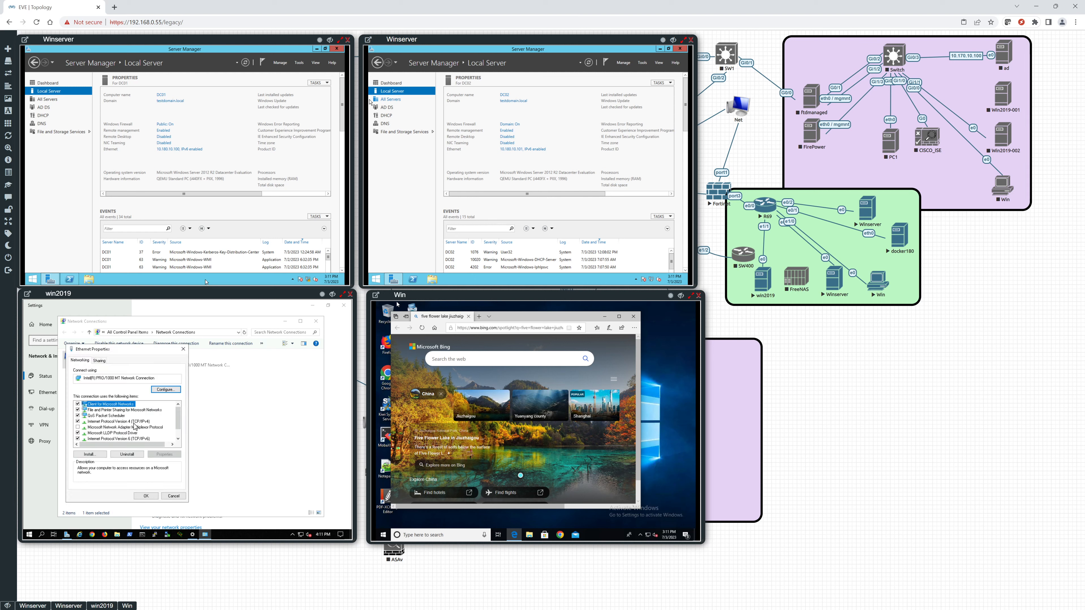
left_click(134, 422)
left_click(165, 453)
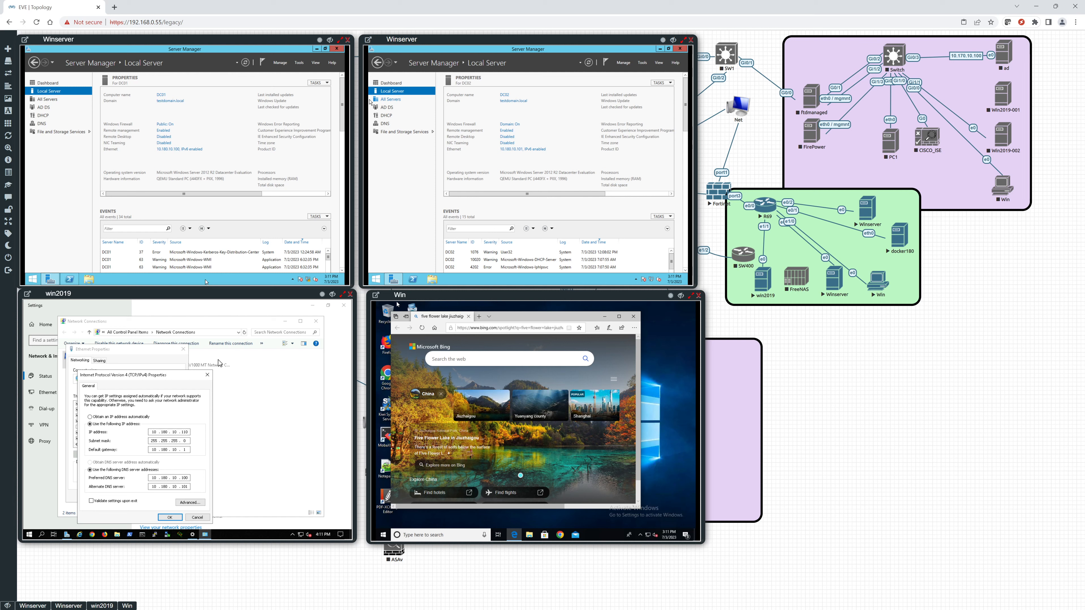
left_click(208, 375)
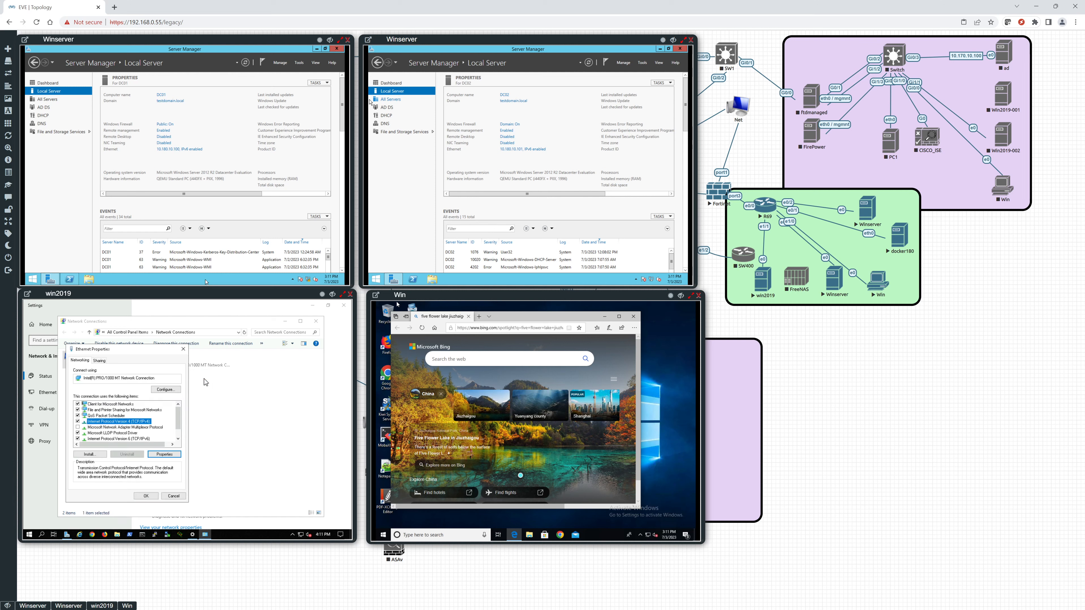
left_click(183, 349)
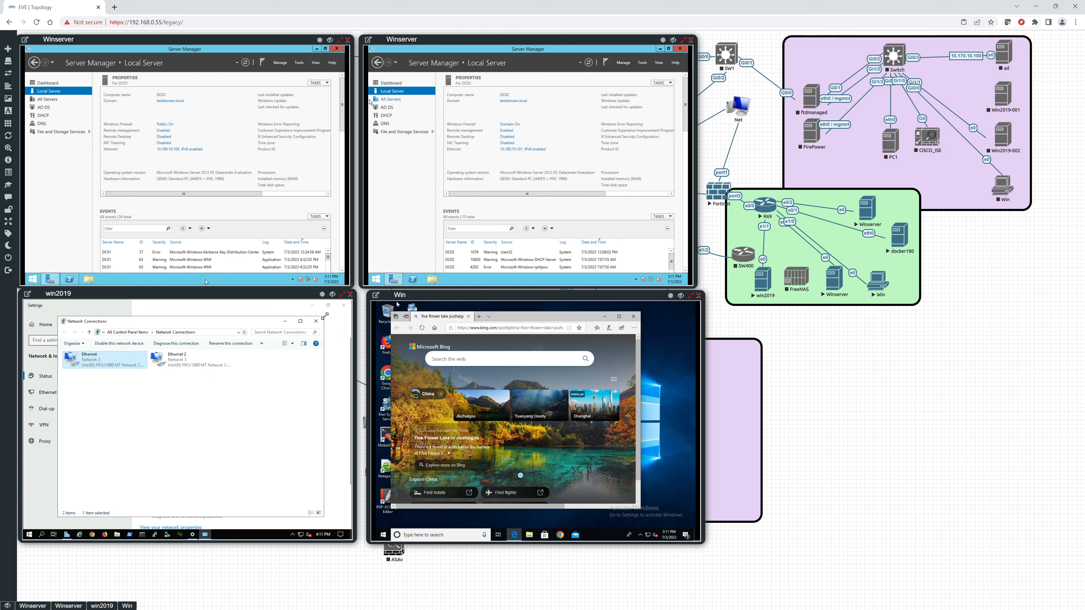
left_click(316, 321)
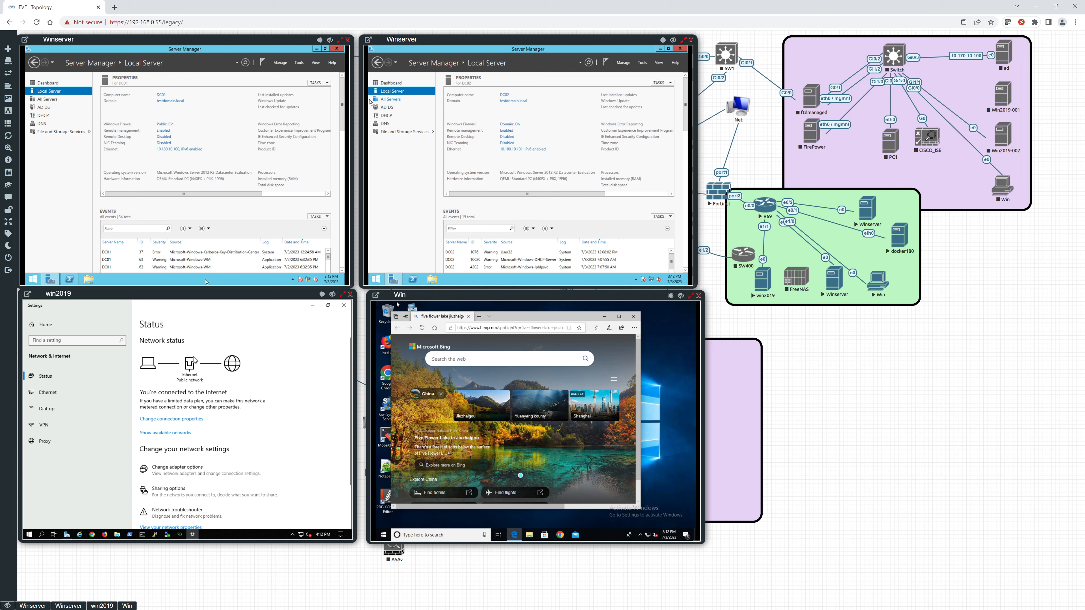
left_click(342, 306)
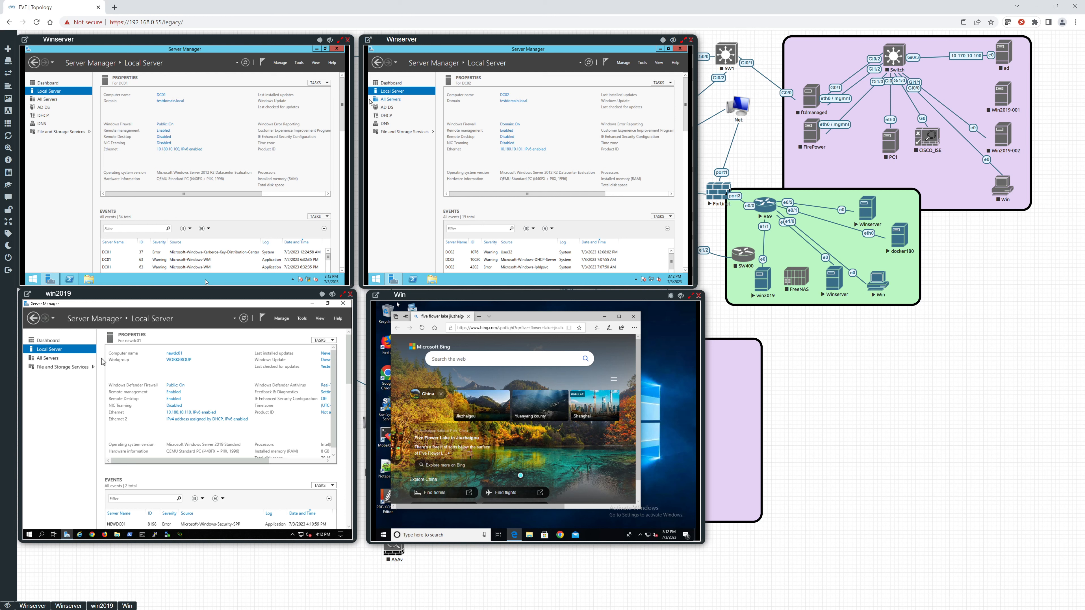
Change win2019's membership from workgroup to the testdomain domain and submit the join request.
left_click(178, 362)
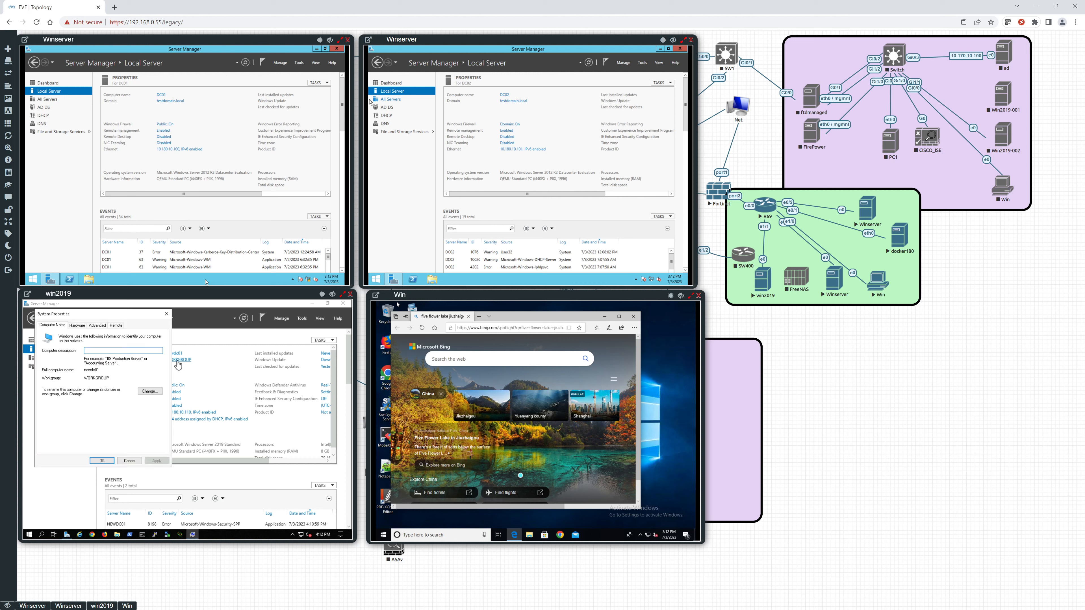
left_click(149, 391)
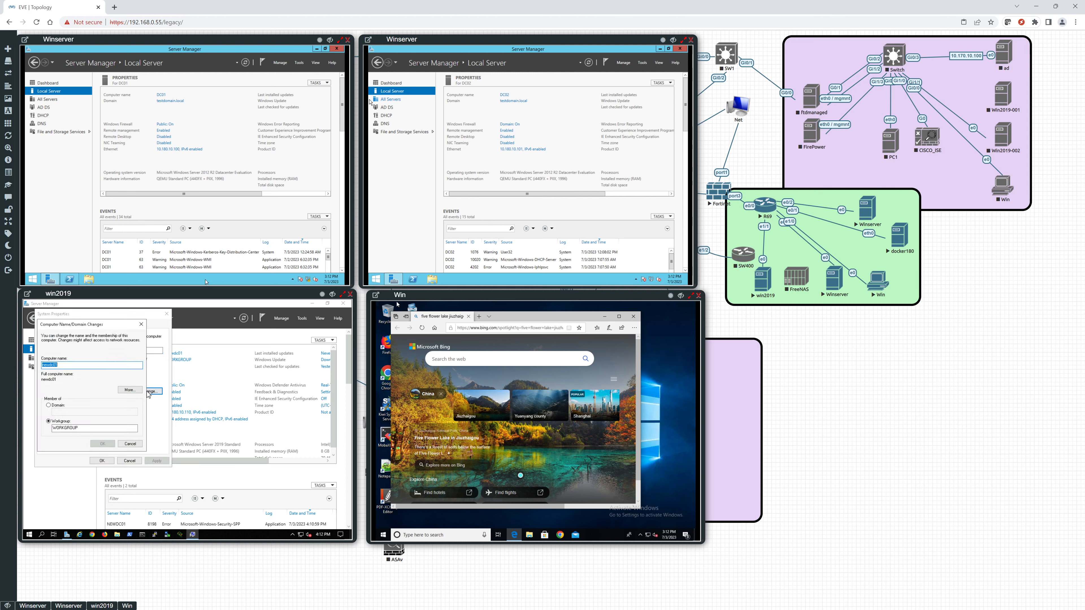
left_click(49, 406)
left_click(70, 411)
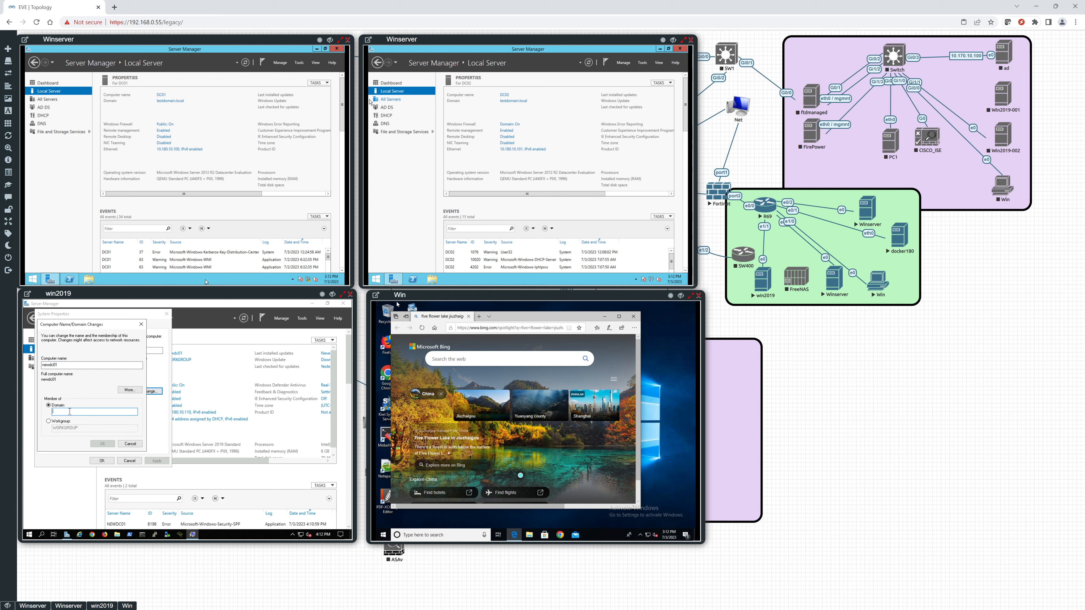
type("testdomain")
key("Return")
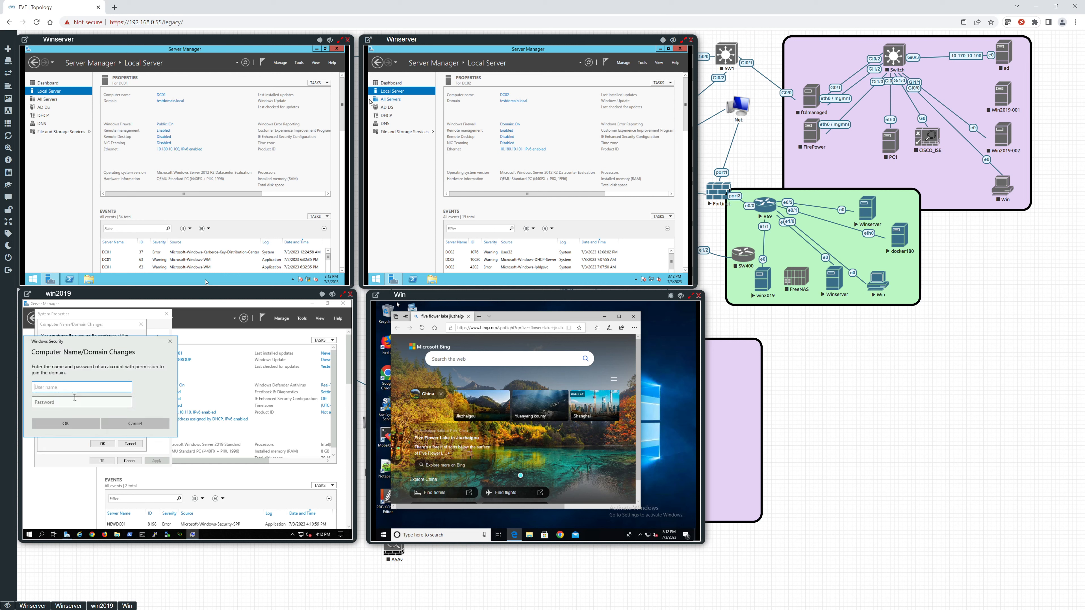
Authorize the domain join with the administrator account and its password.
type("administrator")
left_click(75, 397)
type("P@")
key("Return")
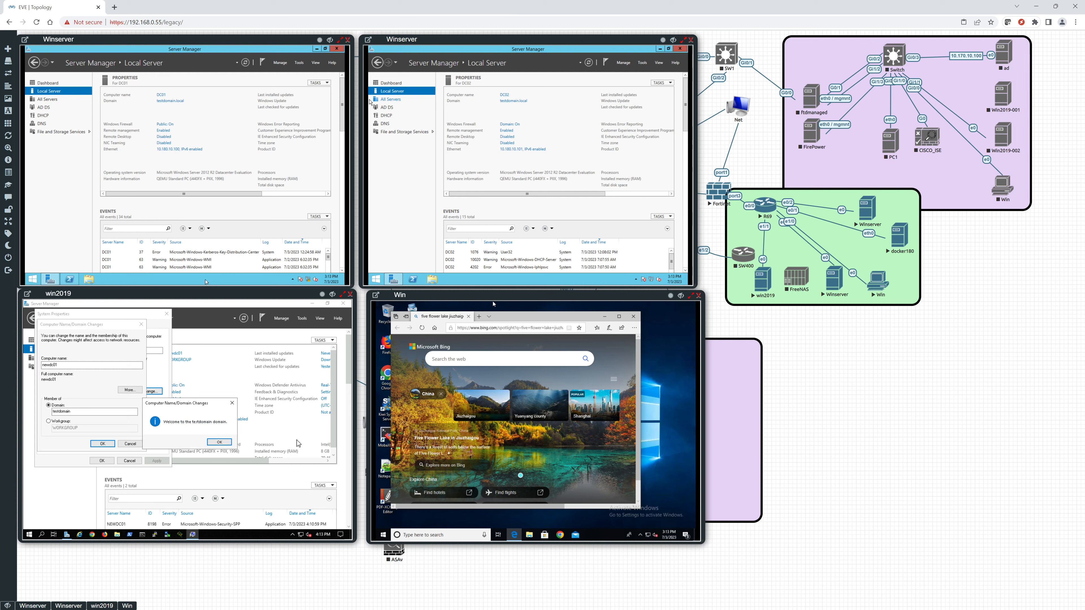
Acknowledge the domain join messages, close System Properties and restart win2019.
left_click(220, 442)
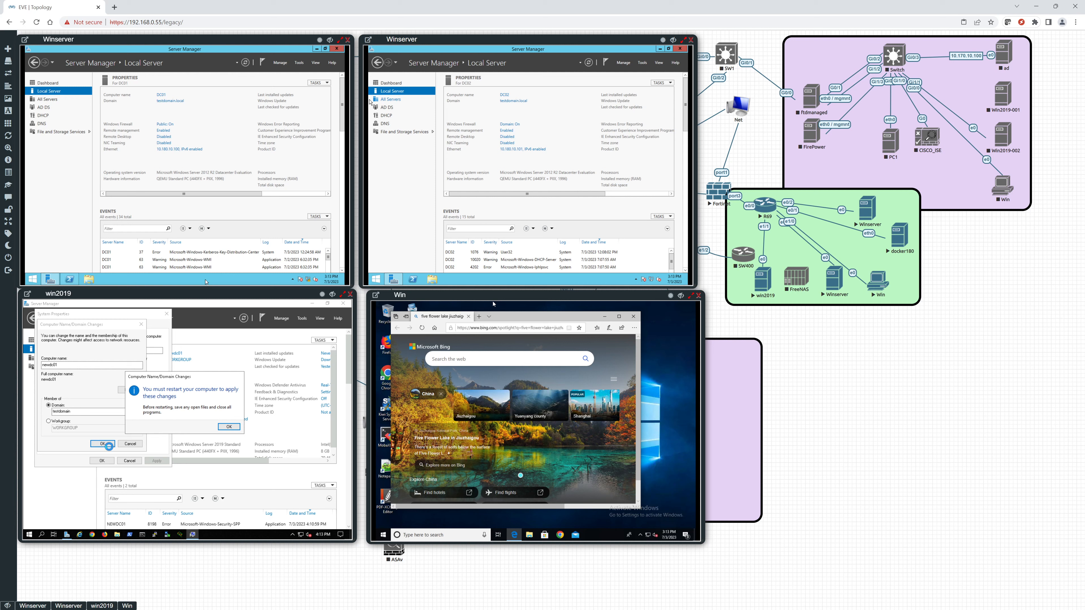
left_click(229, 427)
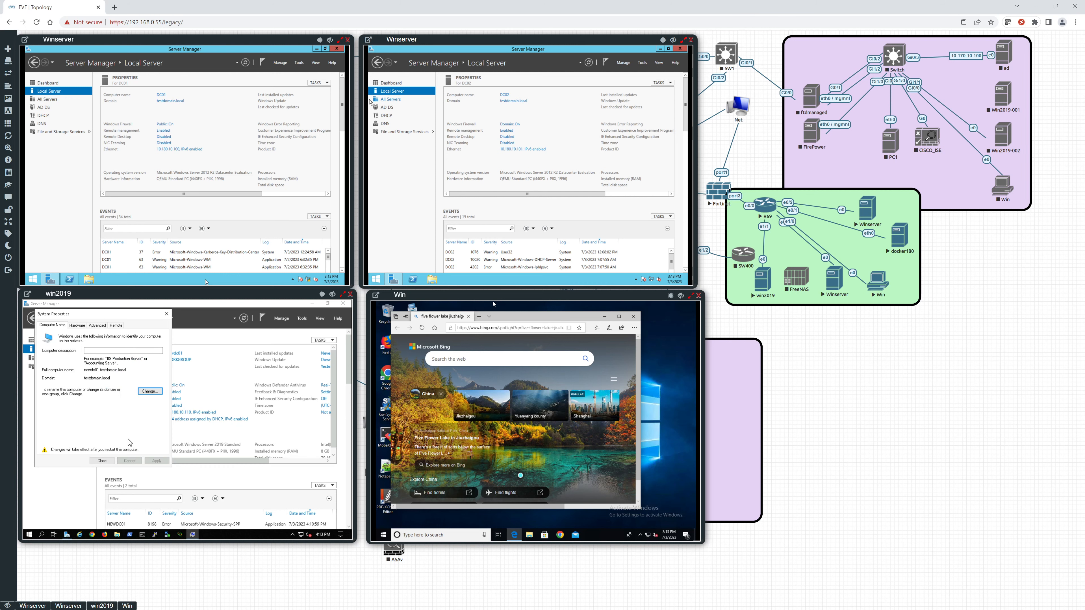
left_click(102, 461)
left_click(187, 425)
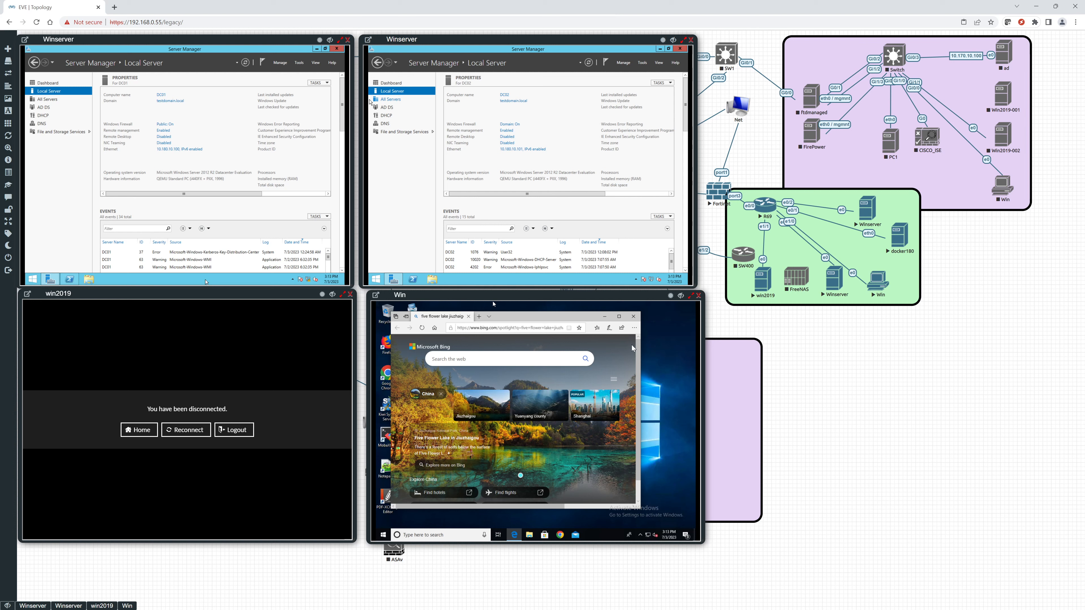
Close Microsoft Edge on the Win client, sign out the current account and bring up its sign-in screen.
left_click(634, 320)
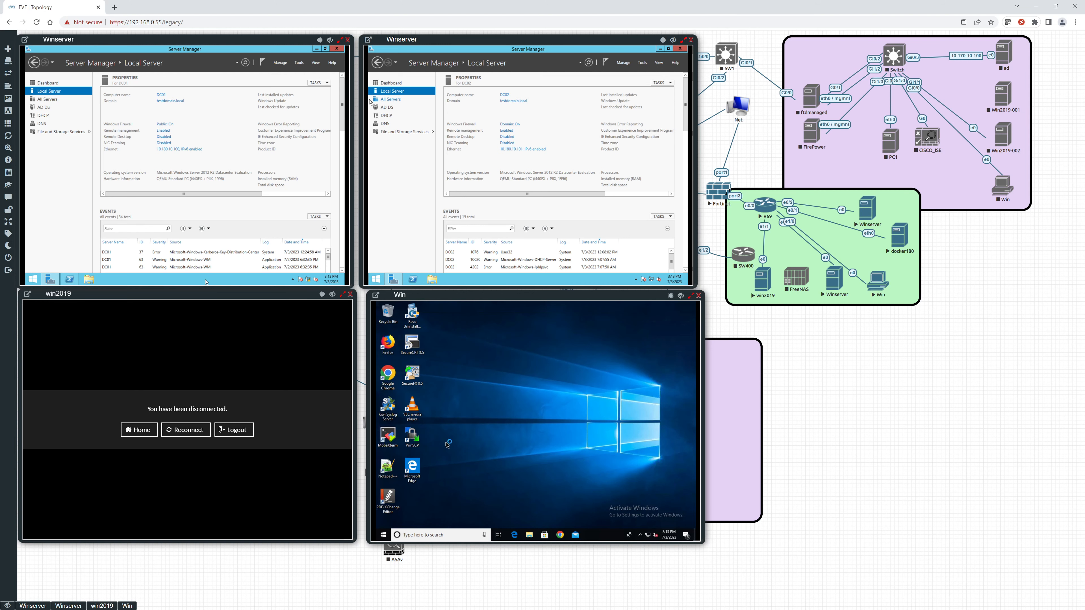
left_click(384, 535)
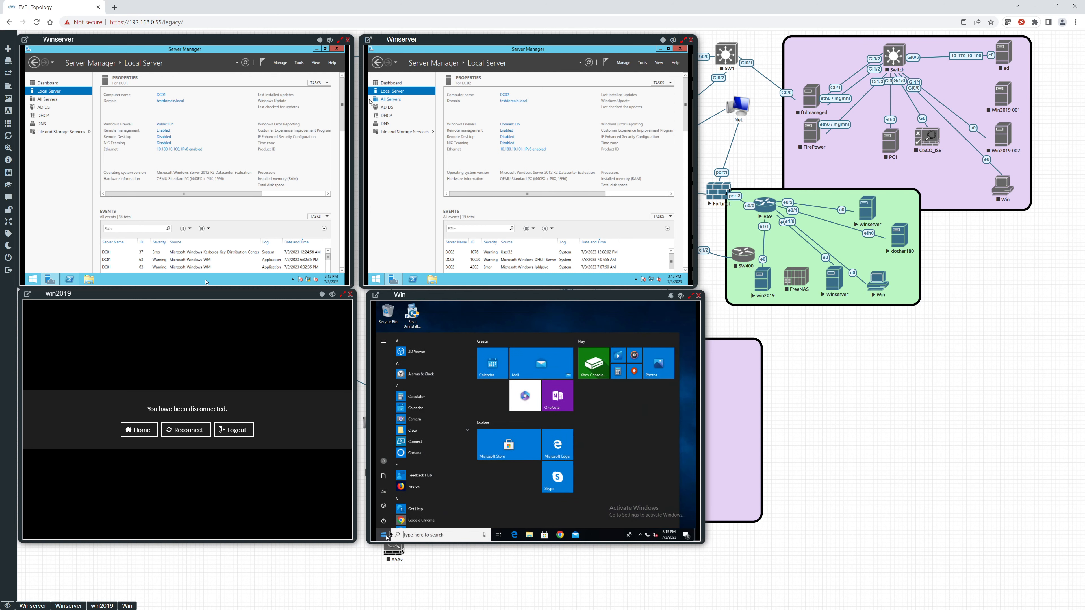
left_click(383, 461)
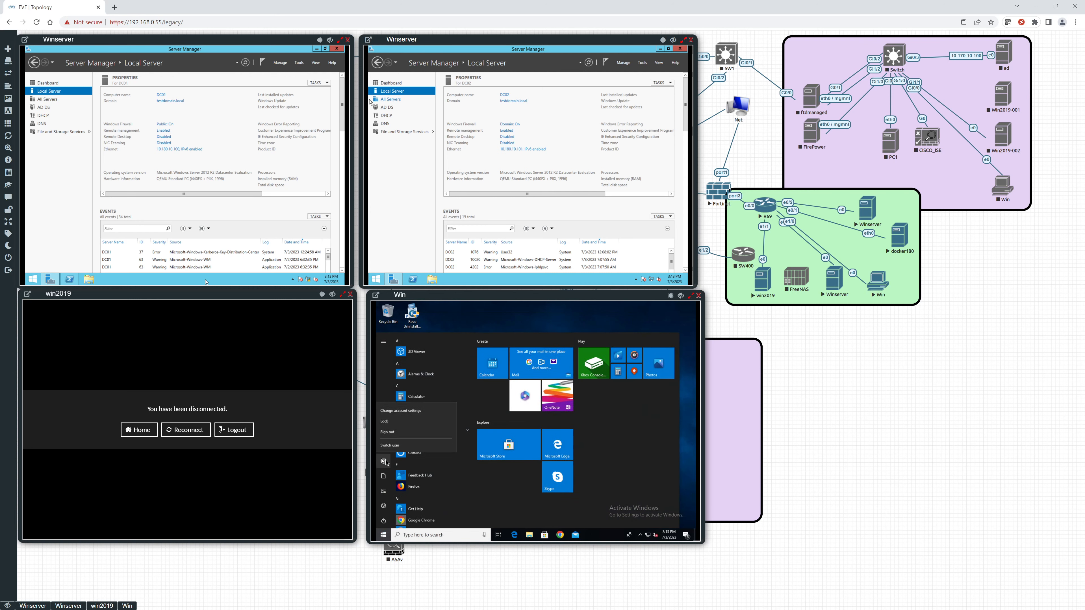
left_click(396, 432)
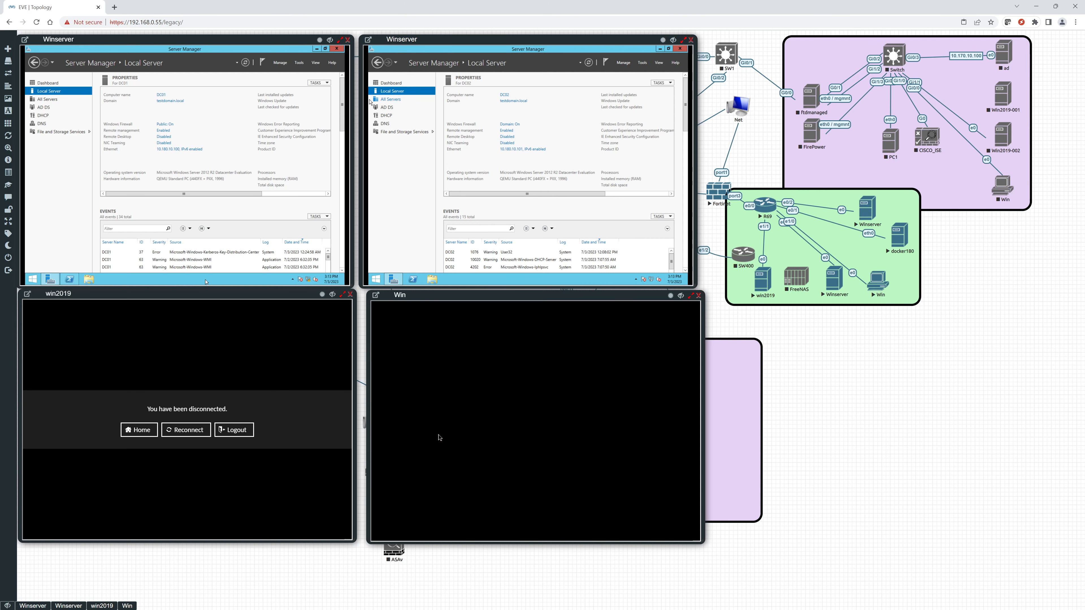
left_click(503, 441)
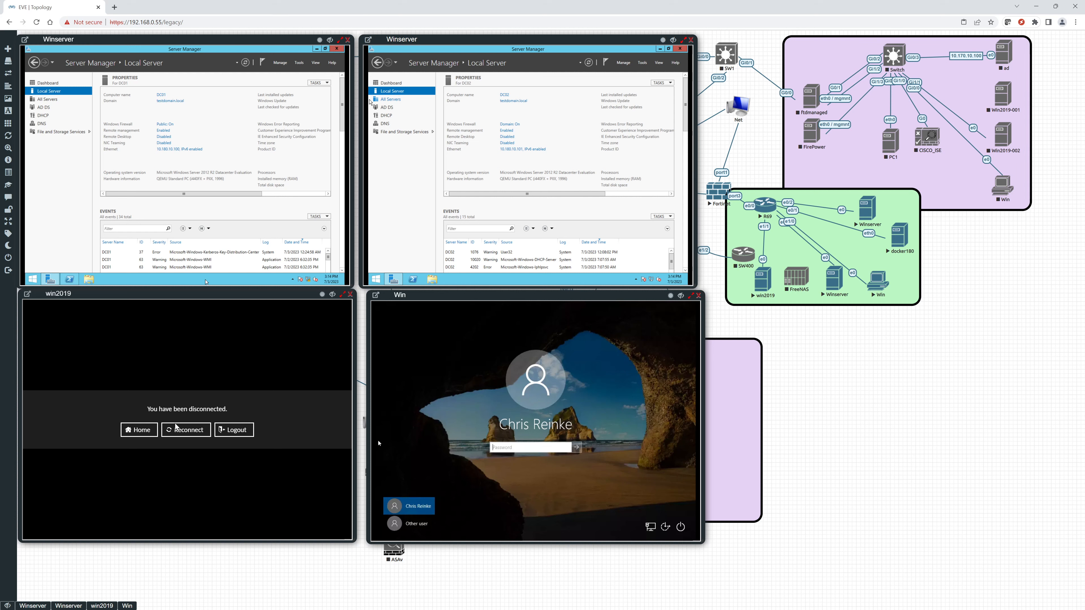
Reconnect the restarted win2019 console and sign in with the Administrator password.
left_click(179, 432)
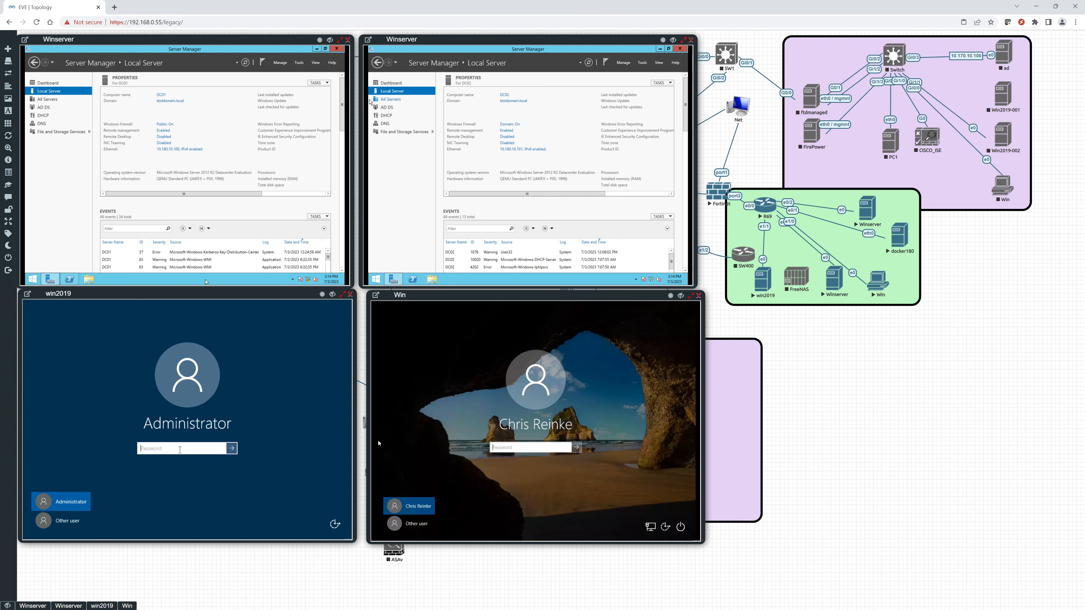
type("Pas")
key("Return")
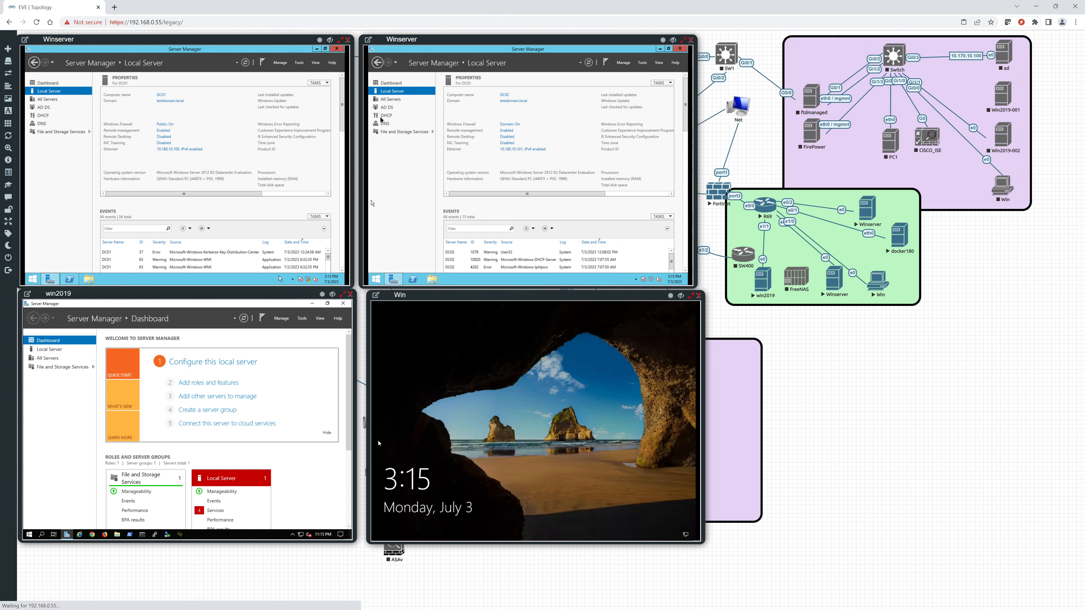
Open the DHCP console on the second Winserver, maximize it and examine the Address Pool of the IPv4 Workstations scope.
left_click(377, 278)
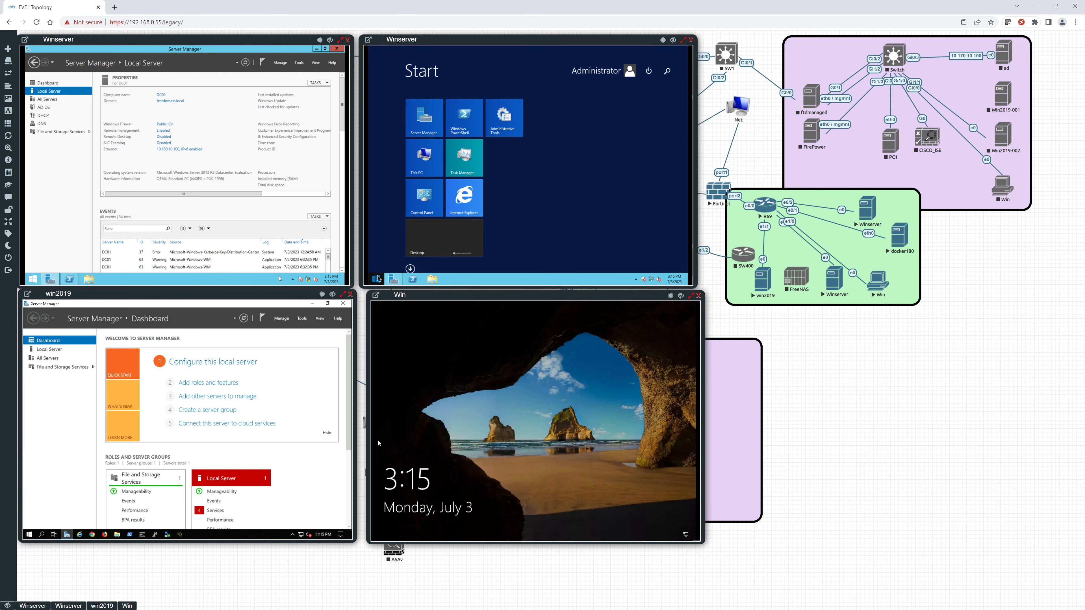
left_click(378, 278)
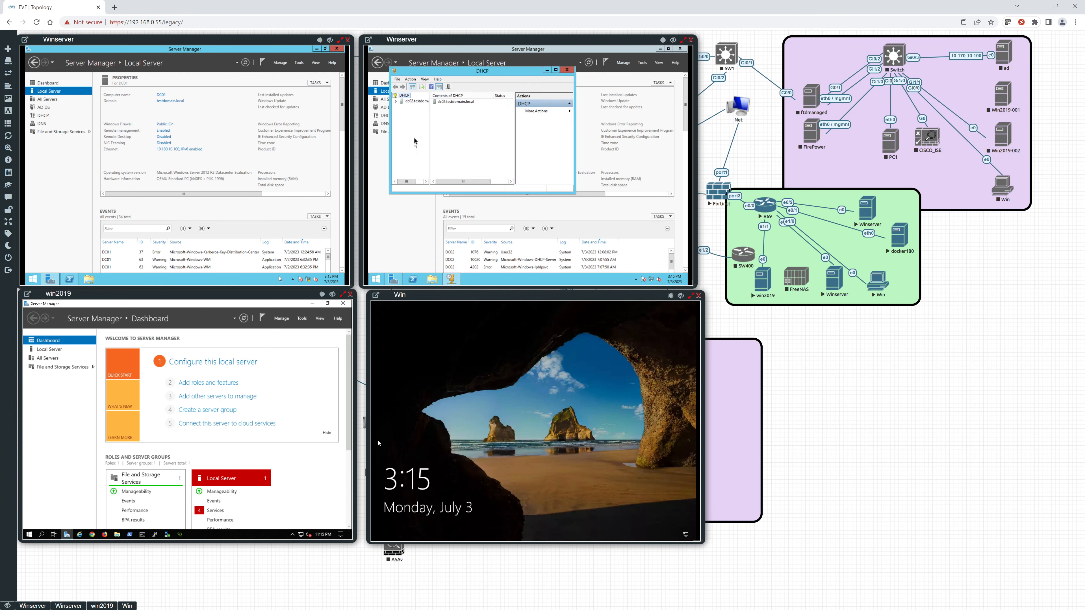
right_click(411, 103)
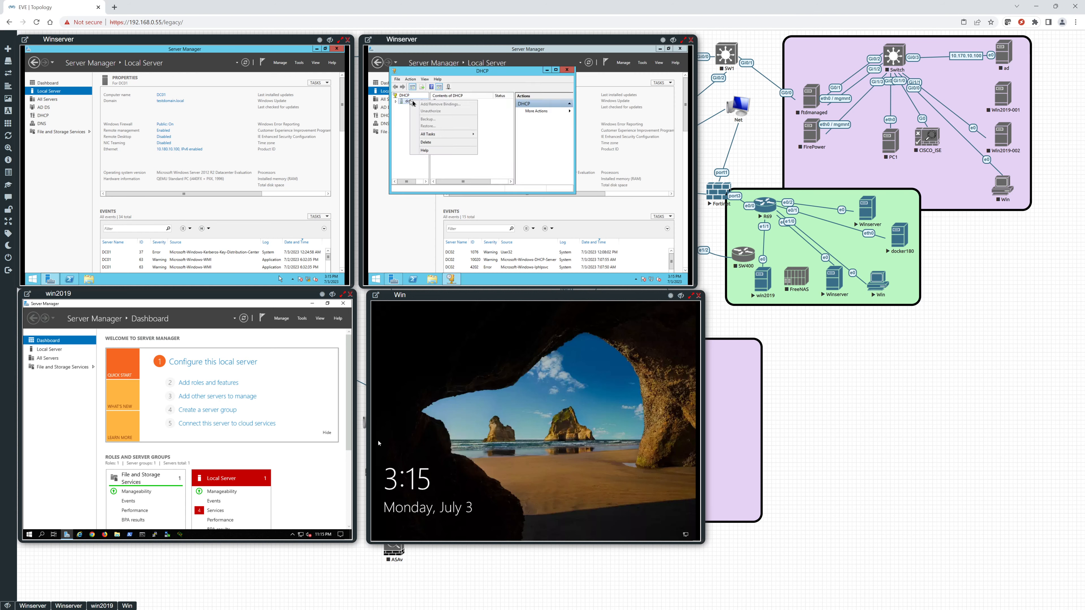
mouse_move(427, 135)
left_click(396, 102)
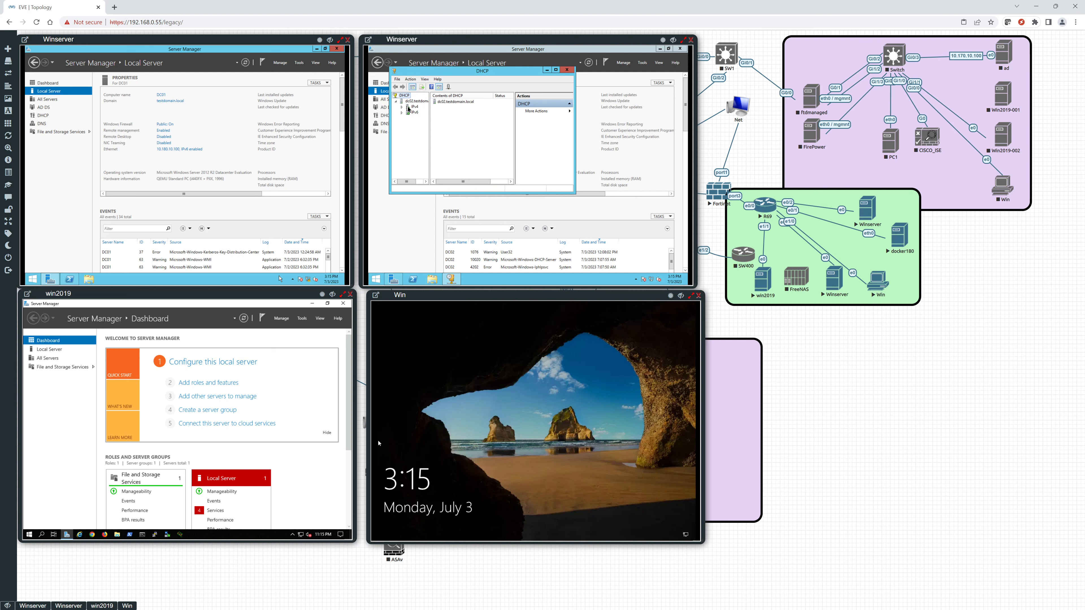
left_click(402, 106)
left_click(407, 112)
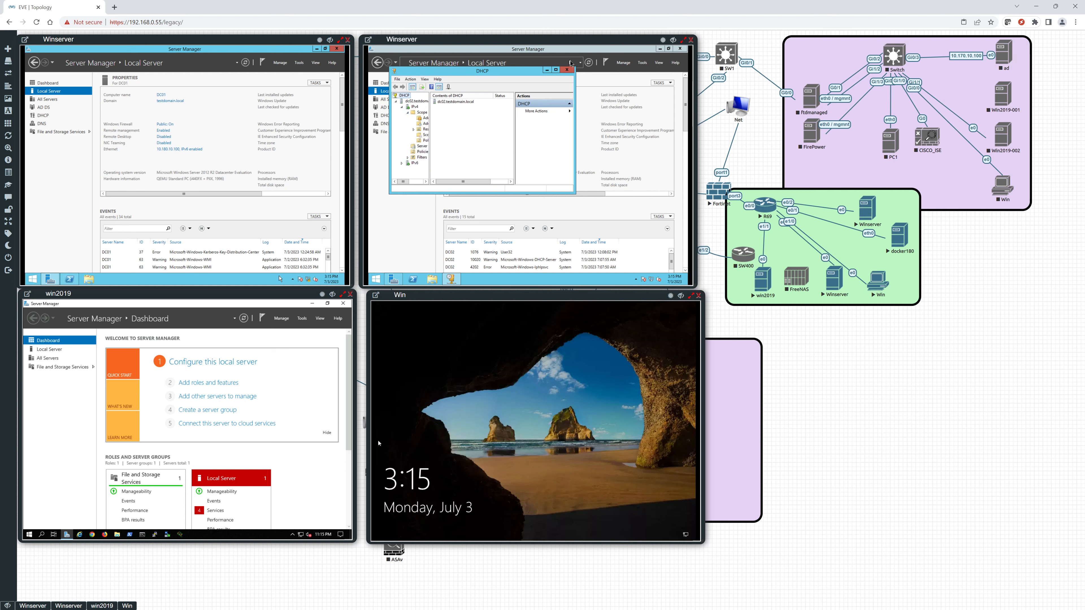
left_click(555, 70)
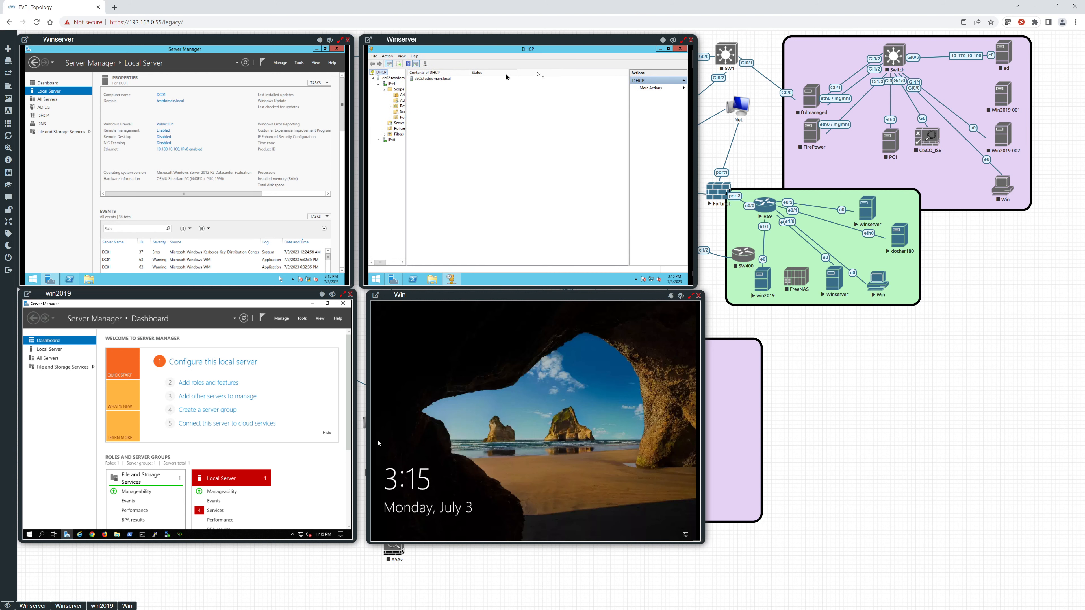
left_click_drag(407, 124, 467, 129)
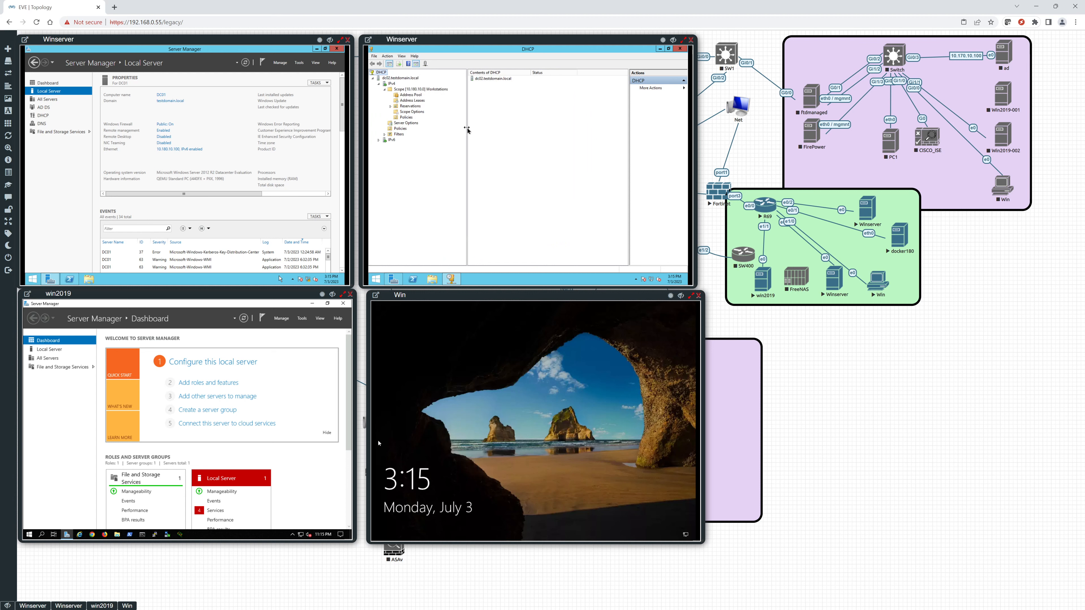
left_click(403, 95)
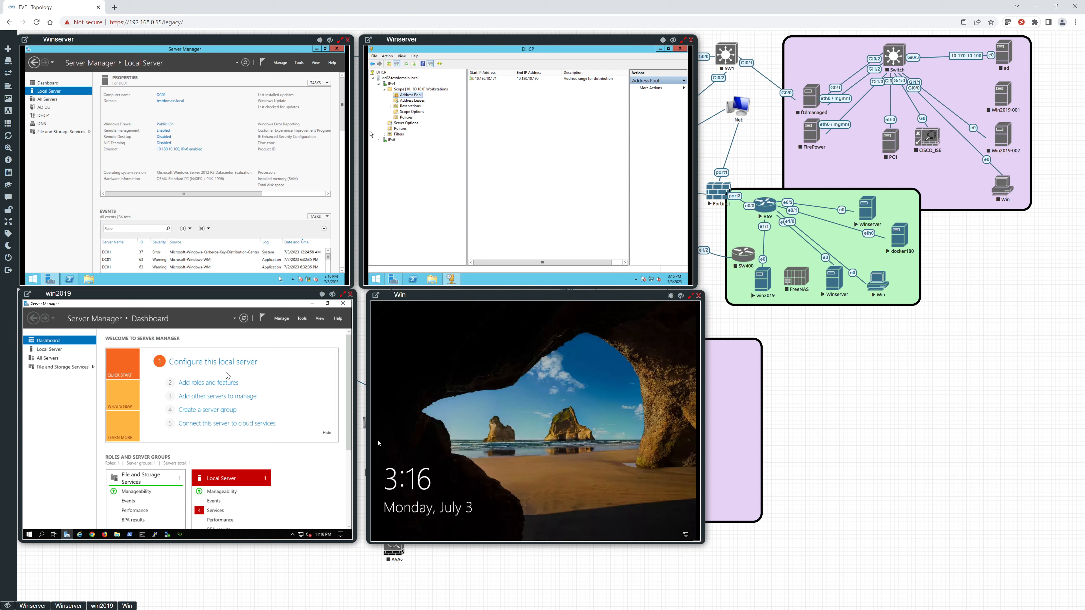
Start the Add Roles and Features Wizard on win2019, keeping role-based installation and the default destination server, up to the server roles.
left_click(214, 382)
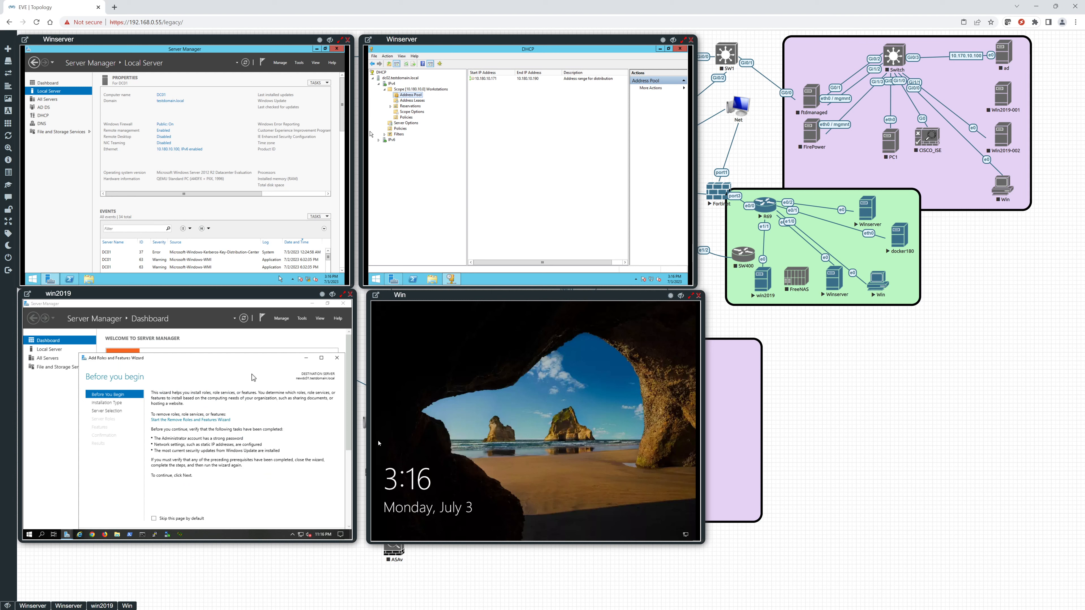
left_click_drag(252, 359, 247, 327)
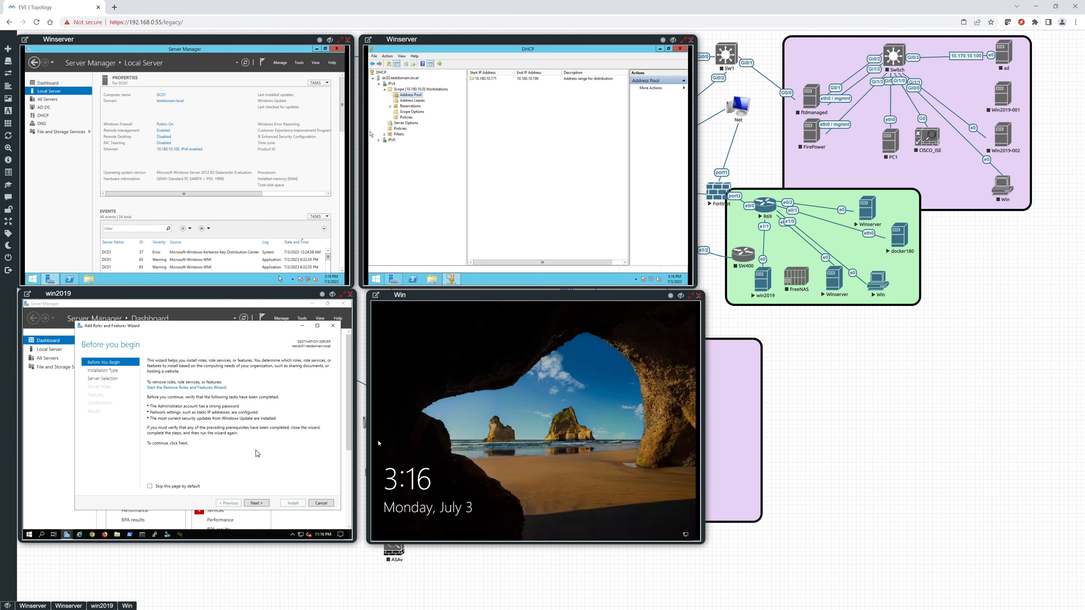
left_click(256, 503)
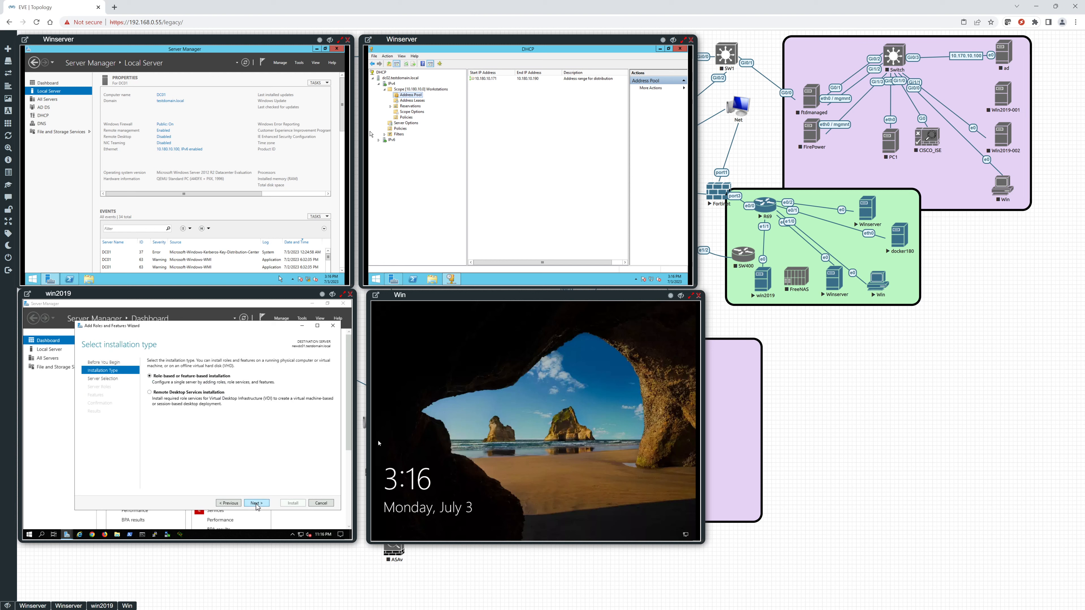
left_click(257, 503)
left_click(256, 504)
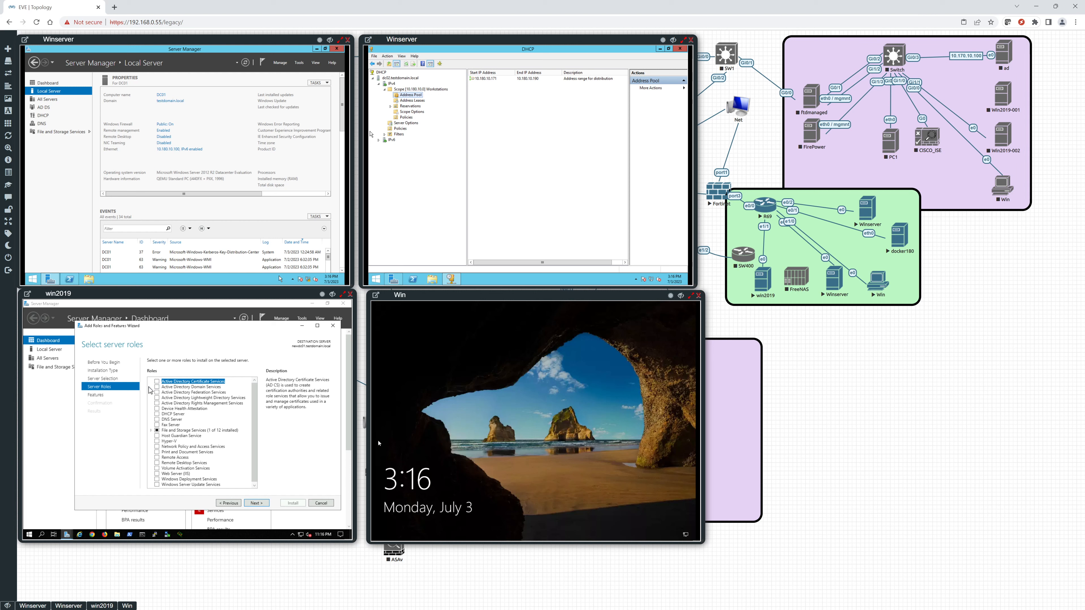
Select the Active Directory Domain Services, DNS Server and DHCP Server roles, adding the required features for each.
left_click(157, 387)
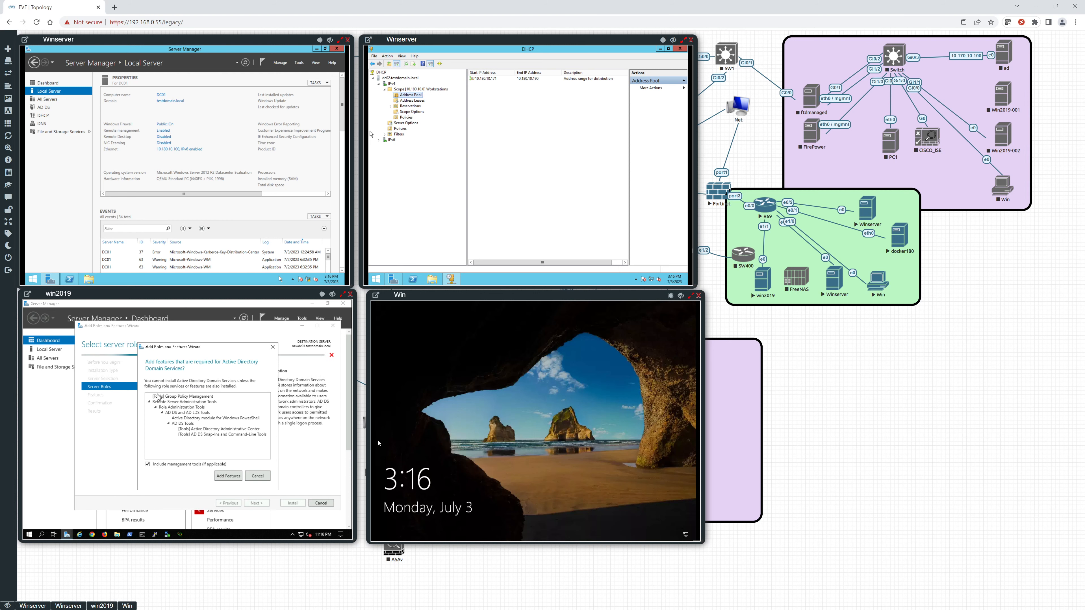
left_click(227, 476)
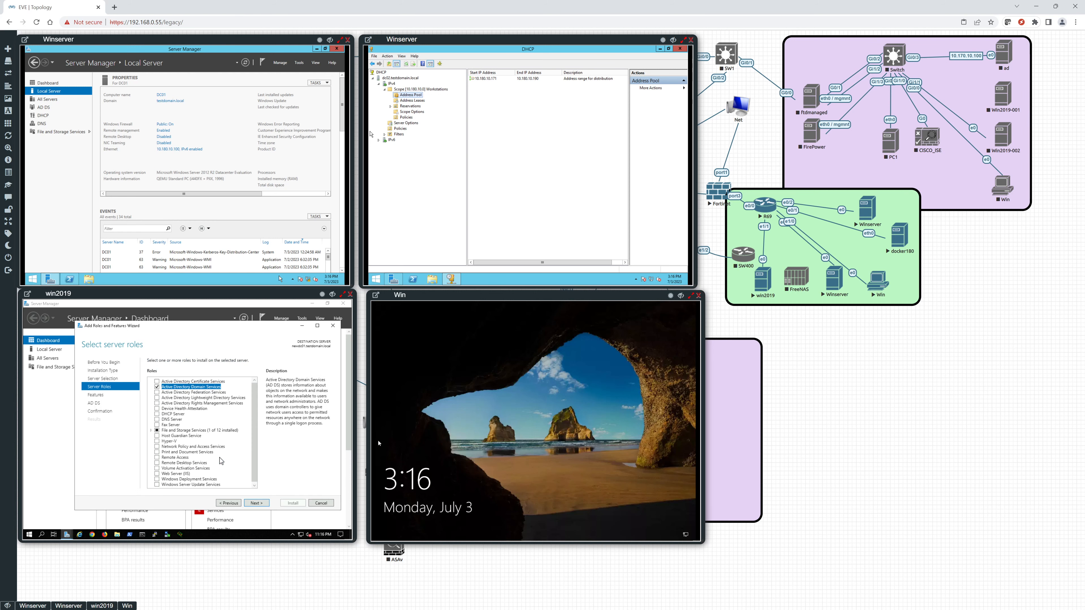
left_click(157, 420)
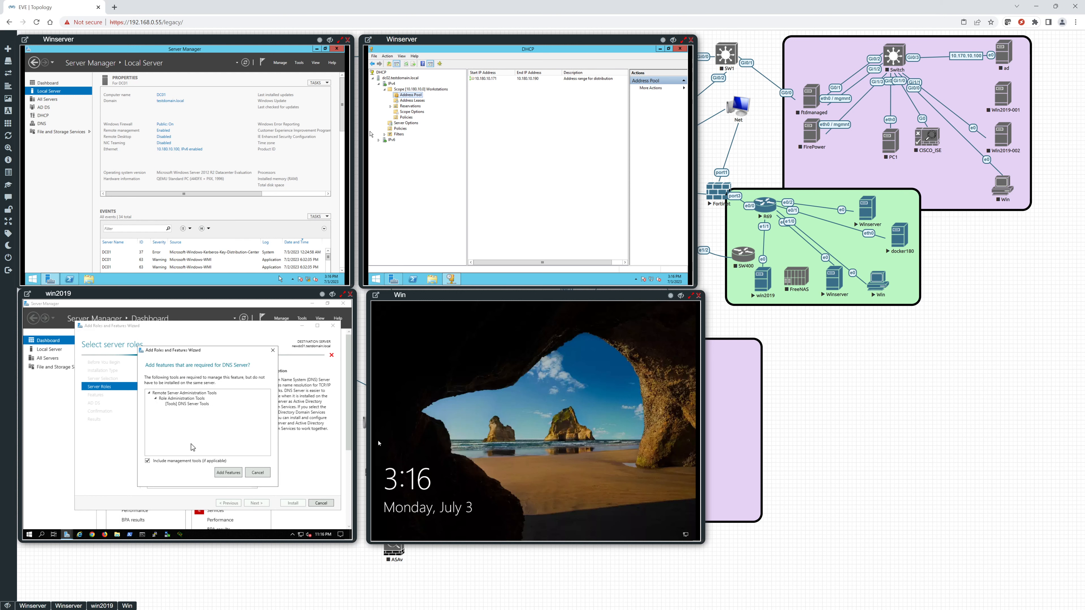
left_click(227, 472)
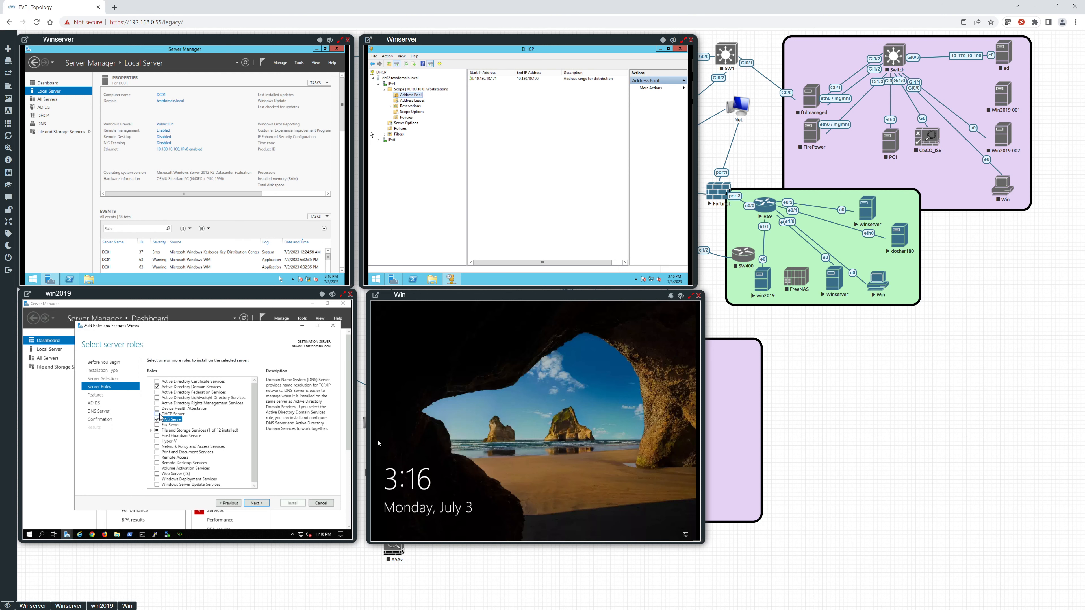
left_click(161, 416)
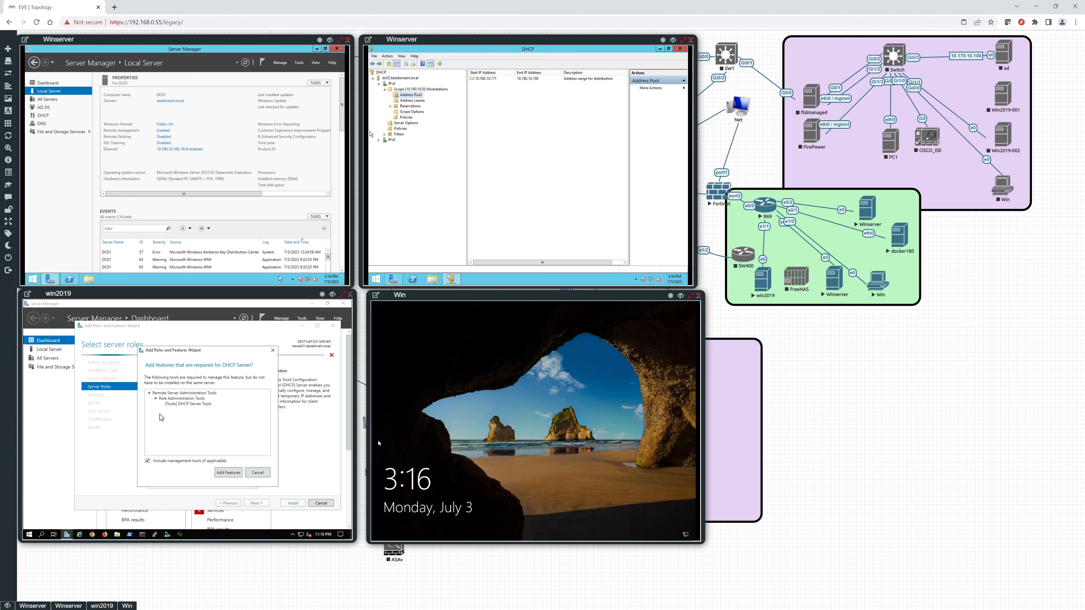
left_click(228, 472)
Keep the default features and install the selected AD DS, DHCP Server and DNS Server roles on win2019.
left_click(254, 504)
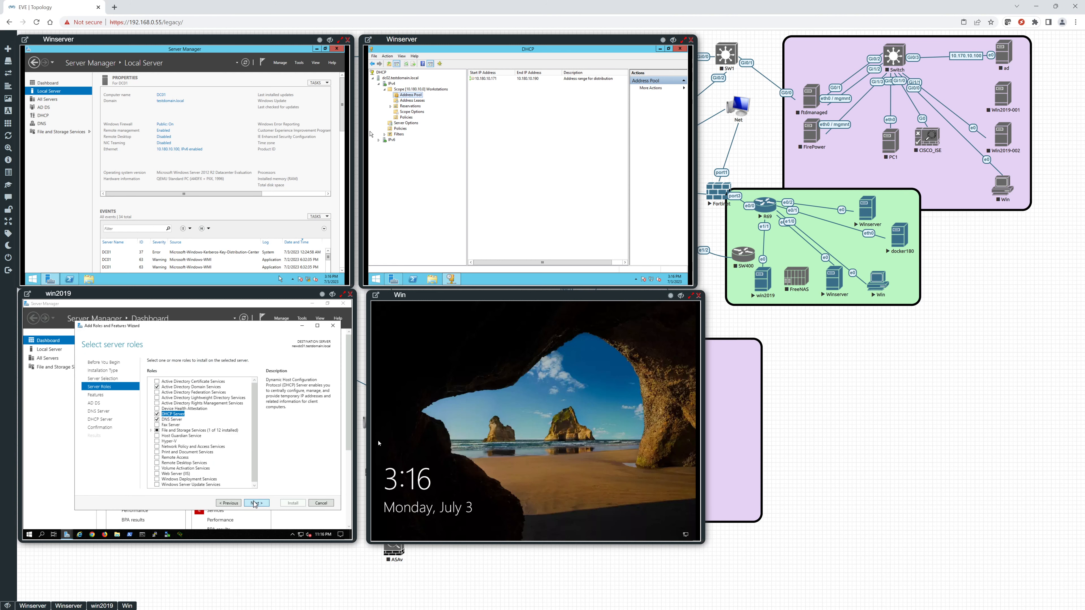
left_click(256, 504)
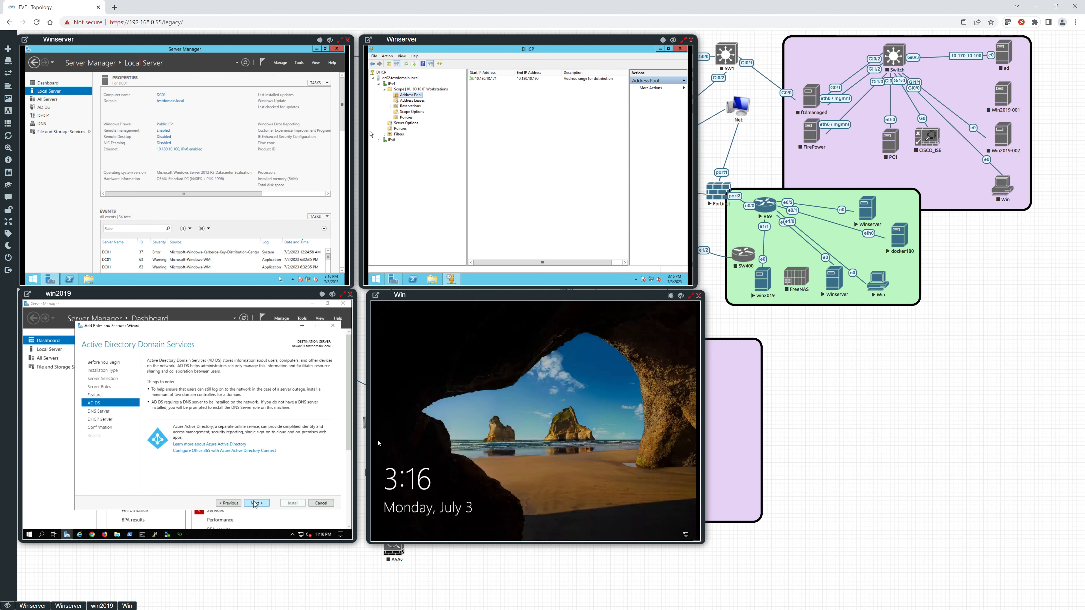
left_click(256, 503)
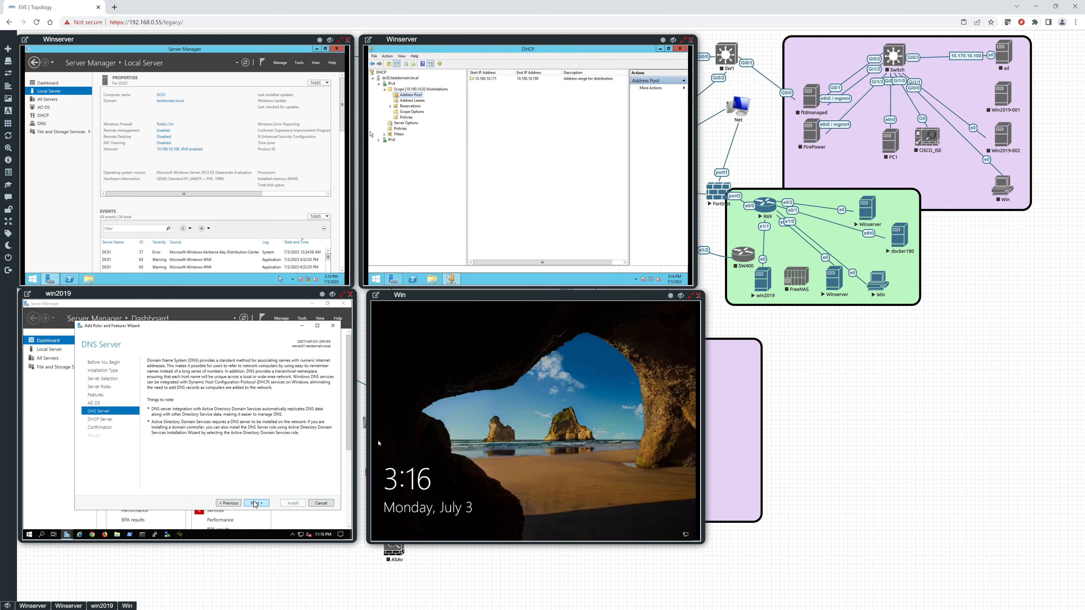
left_click(255, 503)
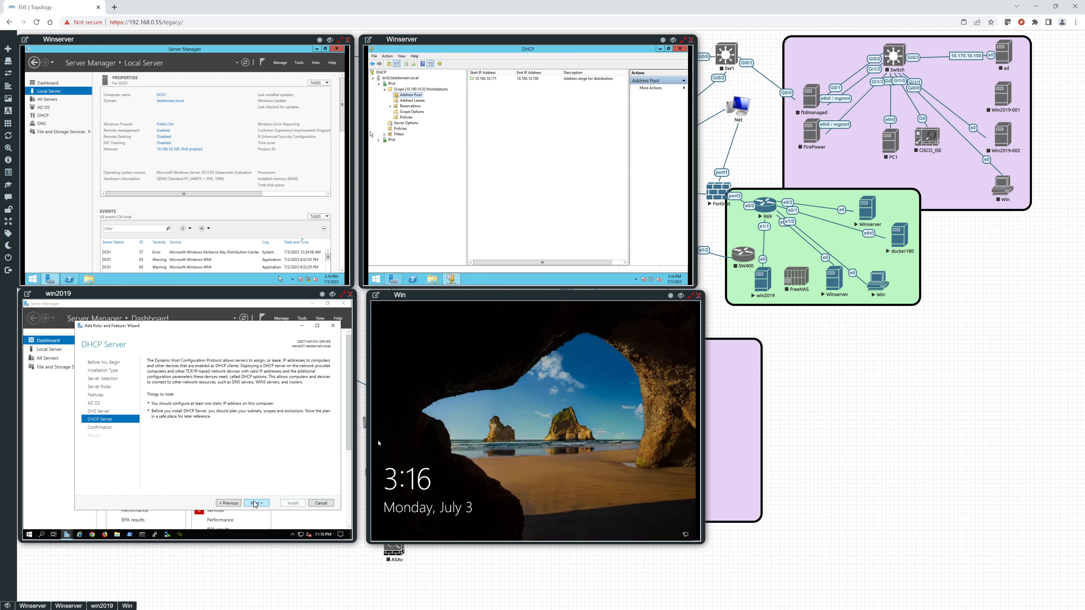
left_click(255, 503)
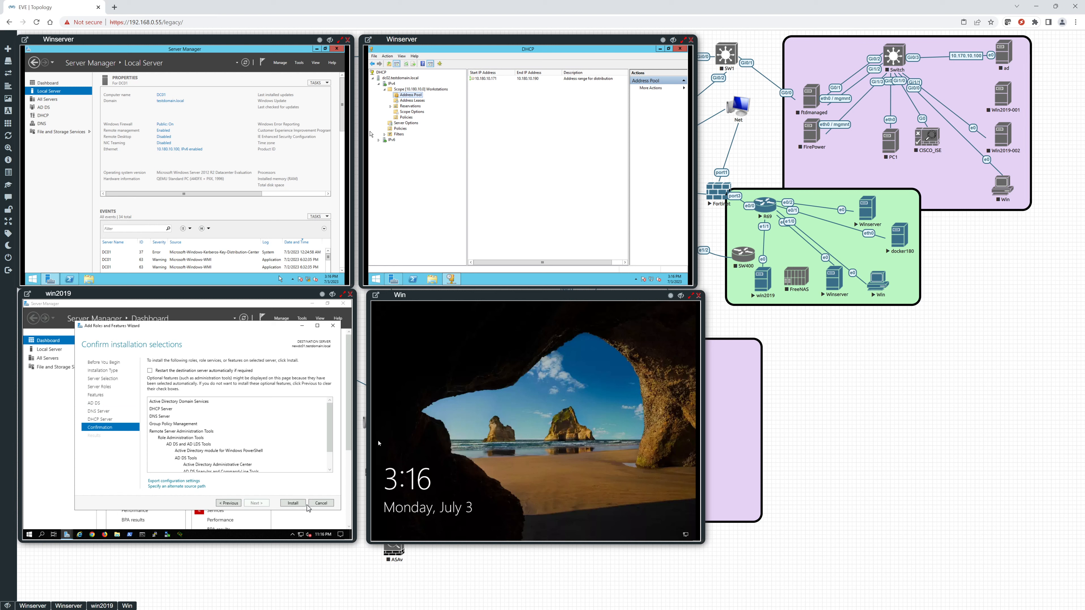
left_click(292, 504)
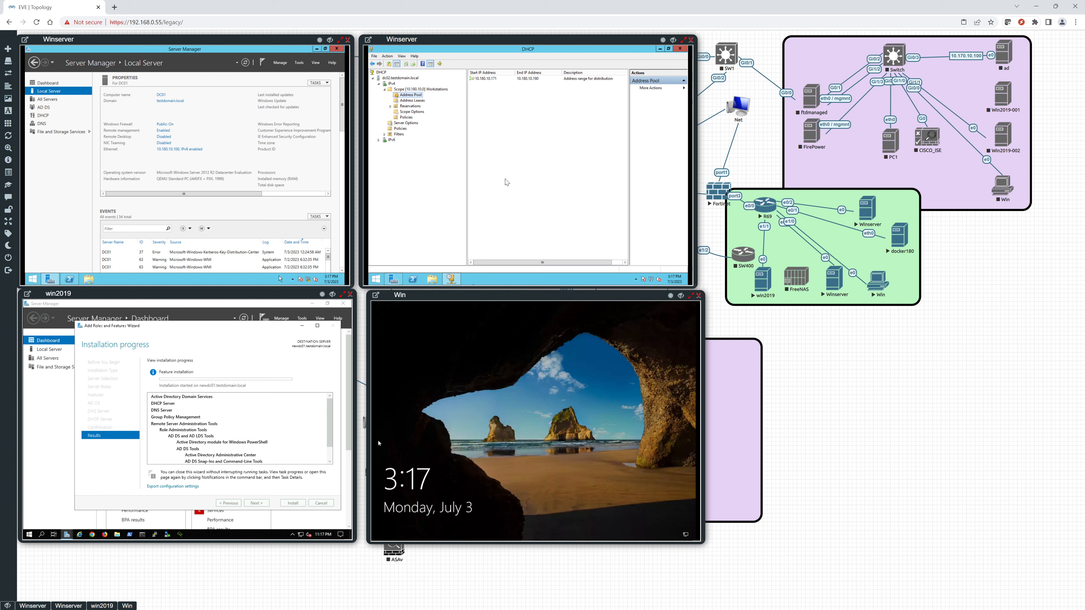
Export the list of the IPv4 Workstations scope on the second Winserver to a tab-delimited text file named Scope10_180_10_0 in Documents.
right_click(402, 96)
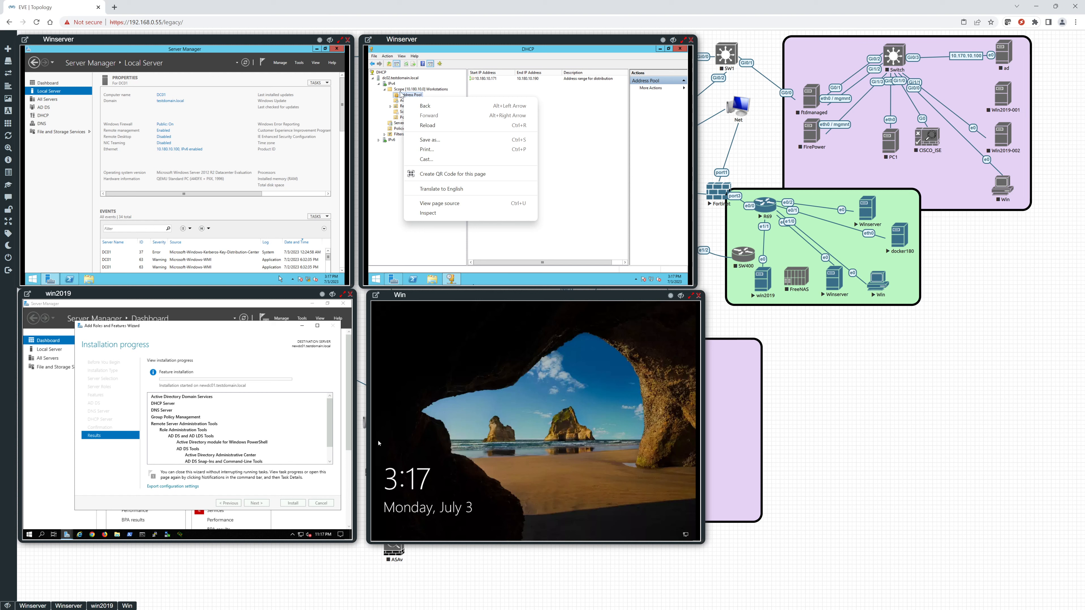
right_click(400, 92)
right_click(400, 88)
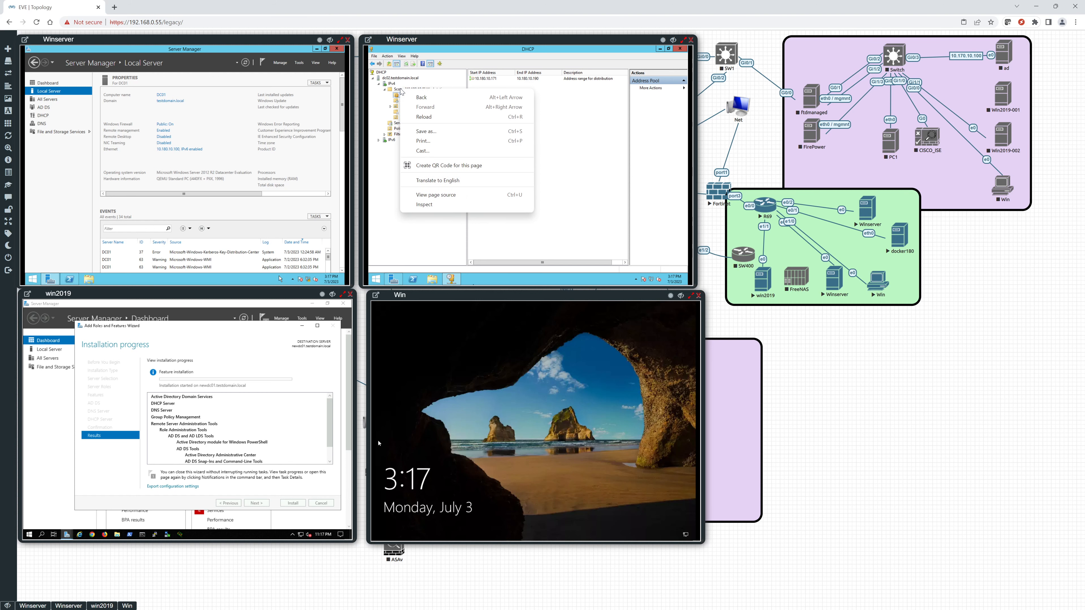
left_click(400, 89)
left_click(400, 89)
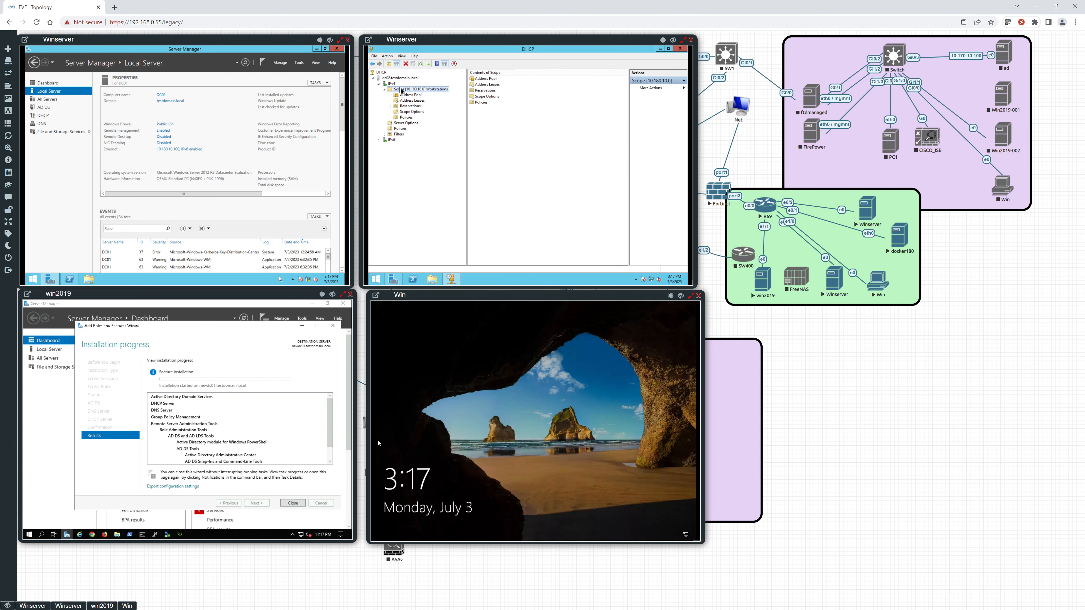
right_click(401, 90)
mouse_move(424, 101)
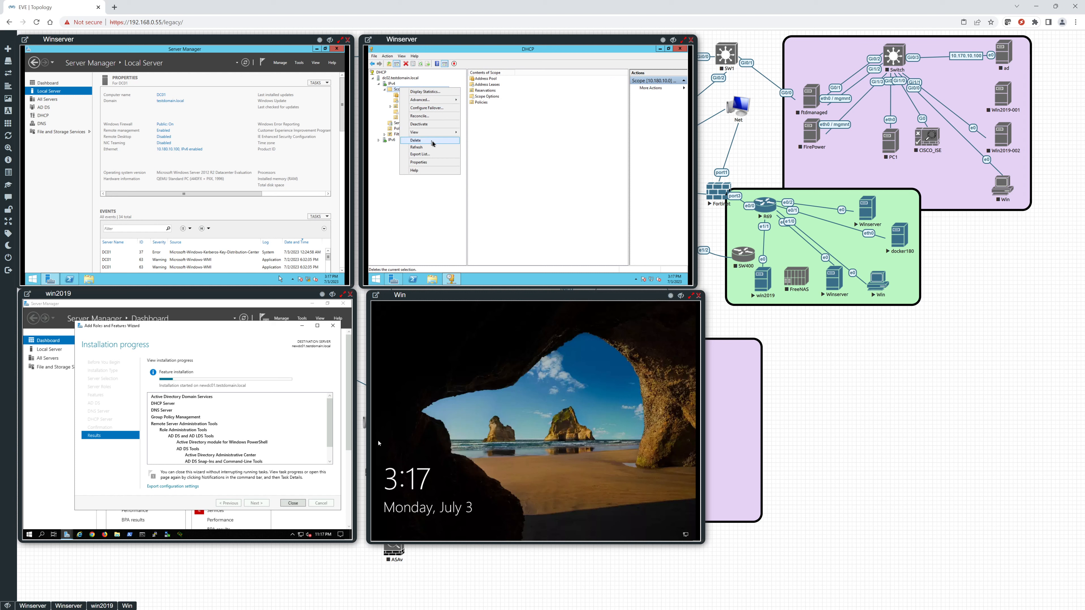
left_click(430, 155)
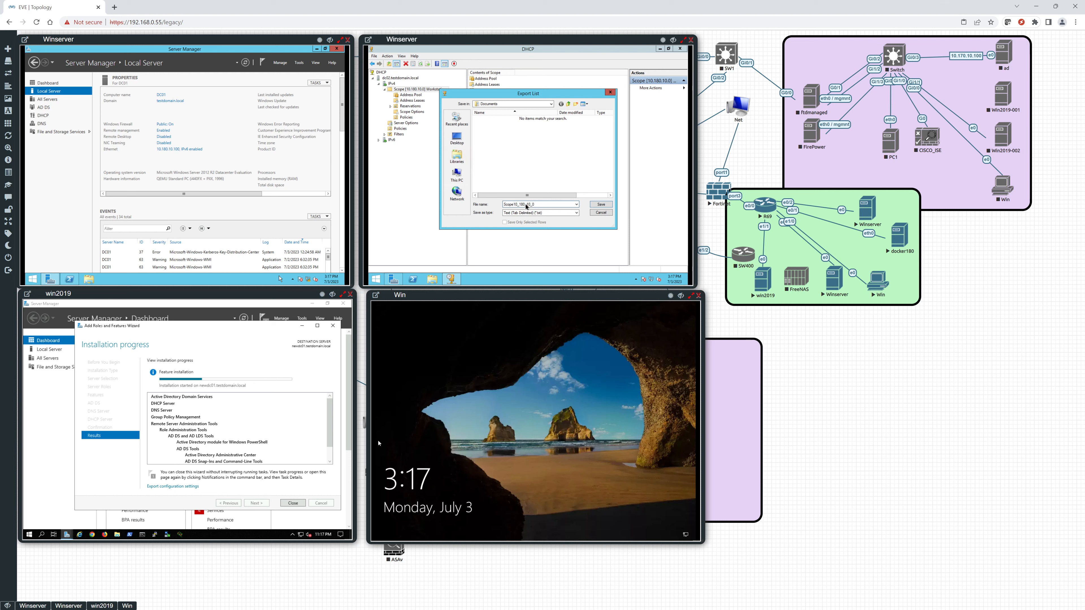
key("Return")
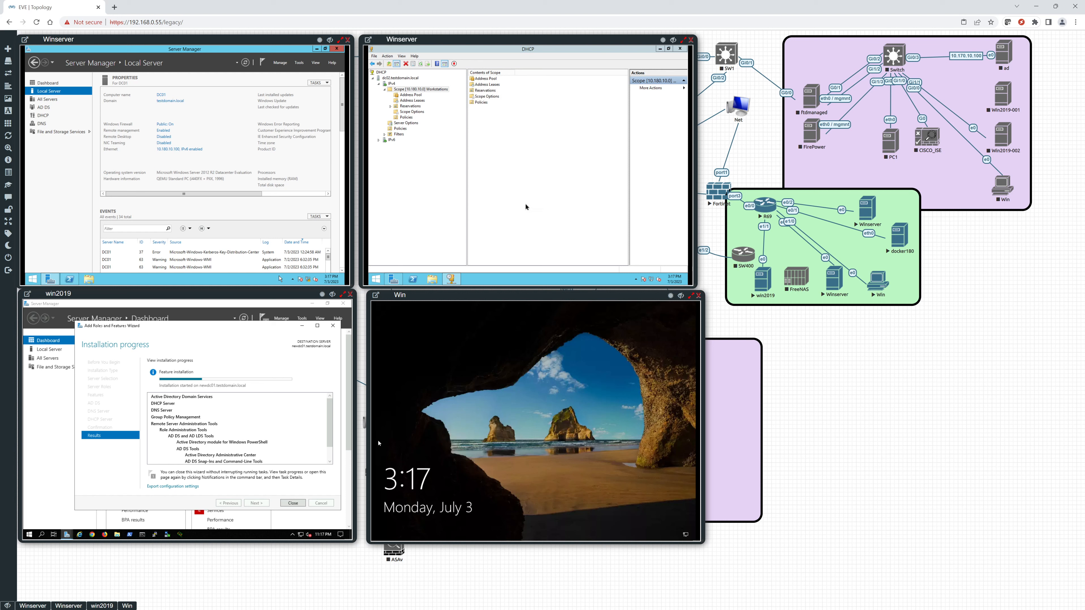
right_click(411, 90)
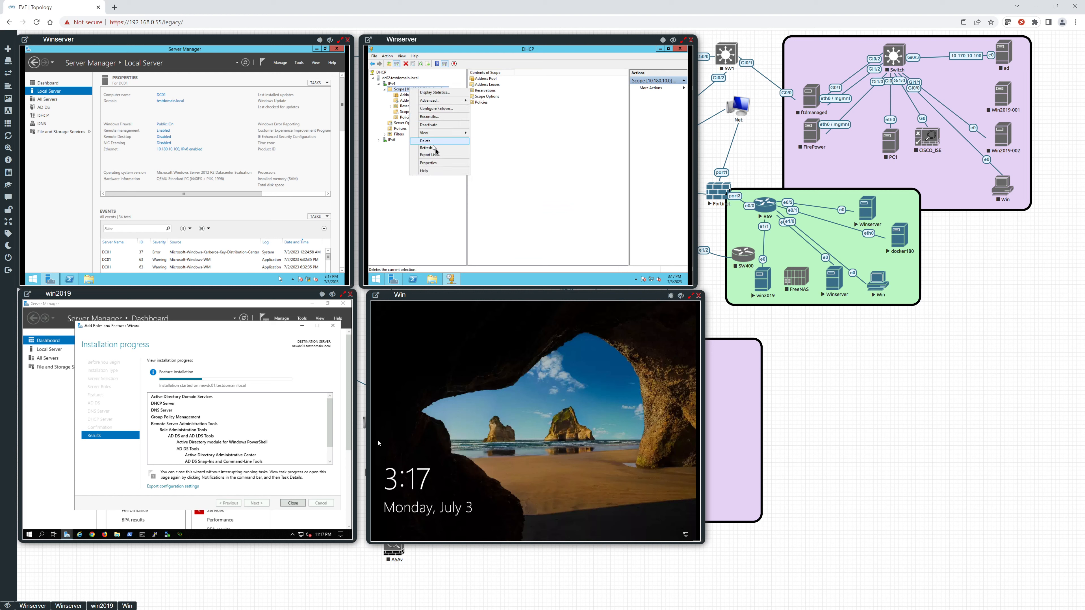
left_click(430, 155)
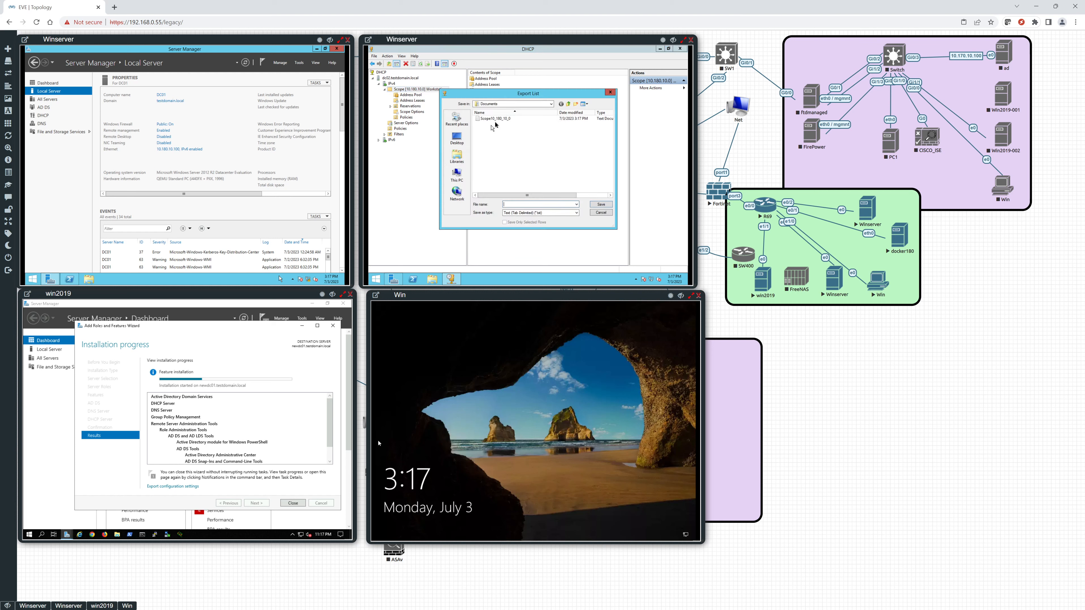
left_click(600, 213)
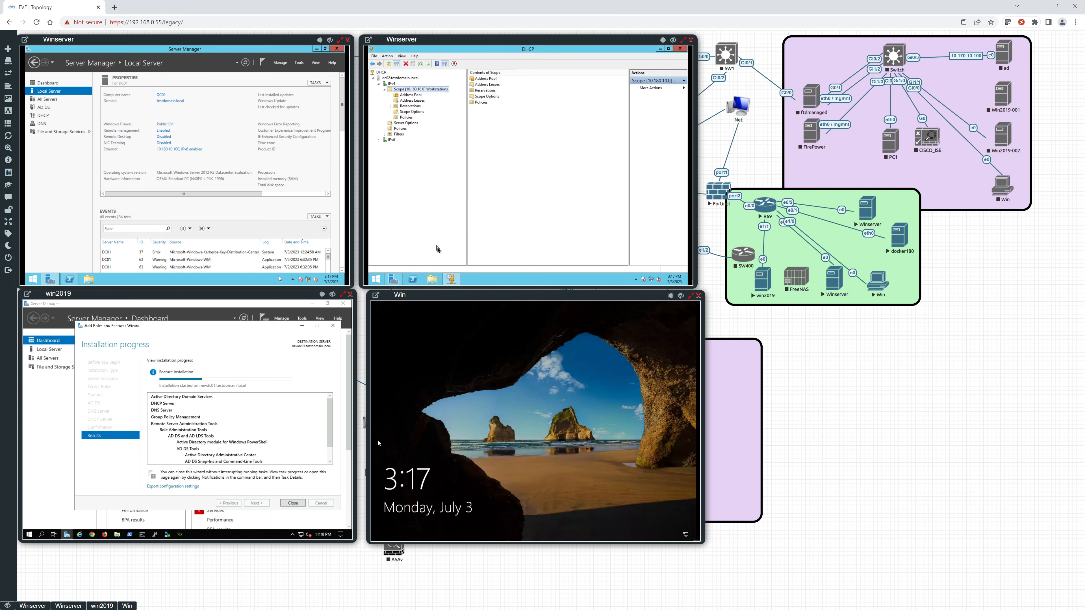
Examine the contents of the exported Scope10_180_10_0 text file in the second Winserver's Documents folder and close it.
left_click(437, 282)
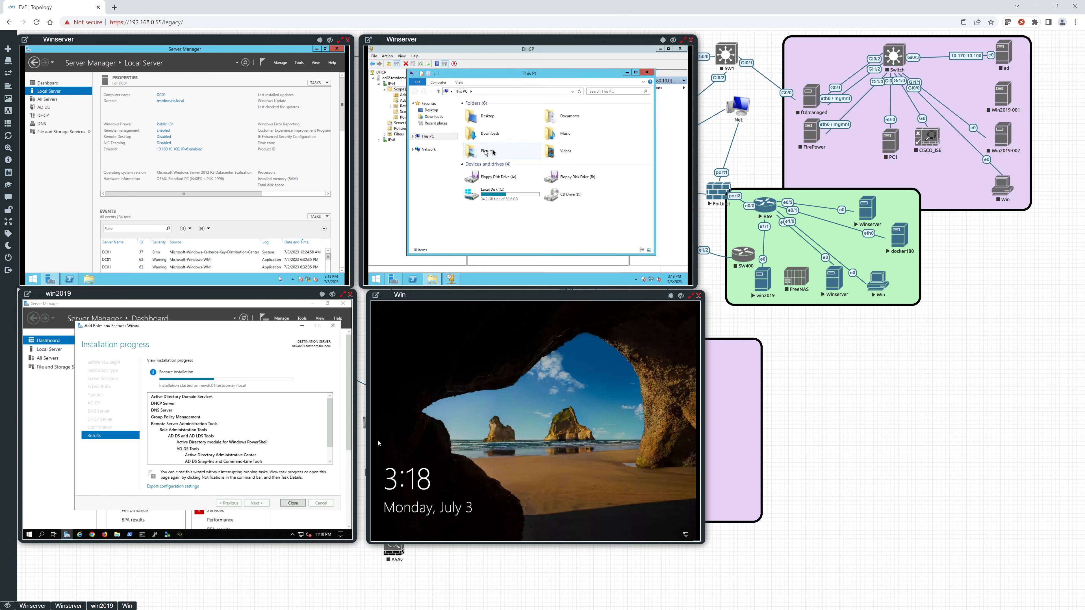
double_click(556, 122)
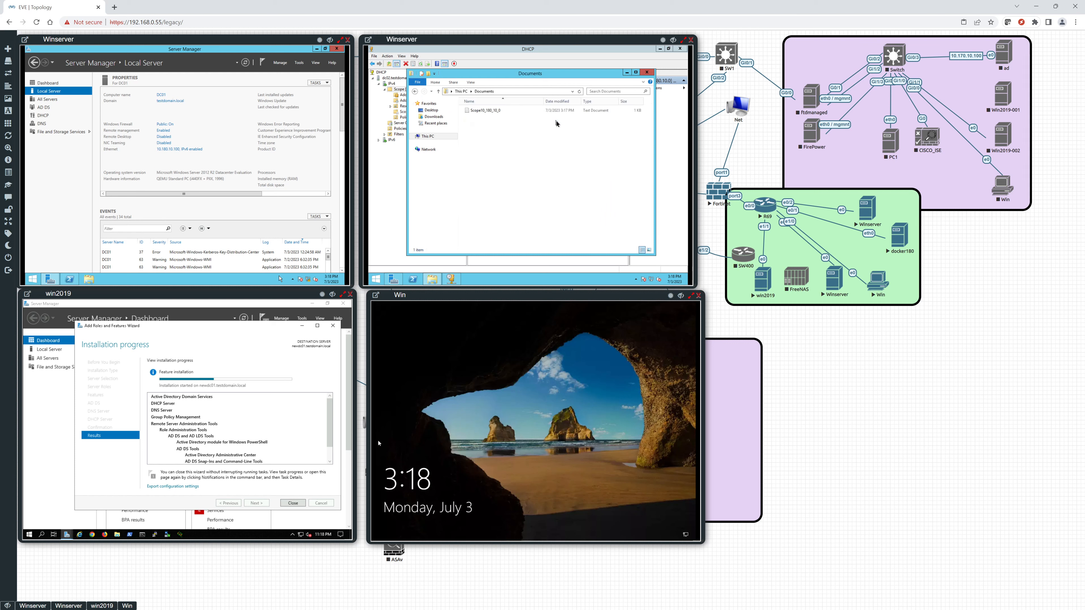
double_click(498, 111)
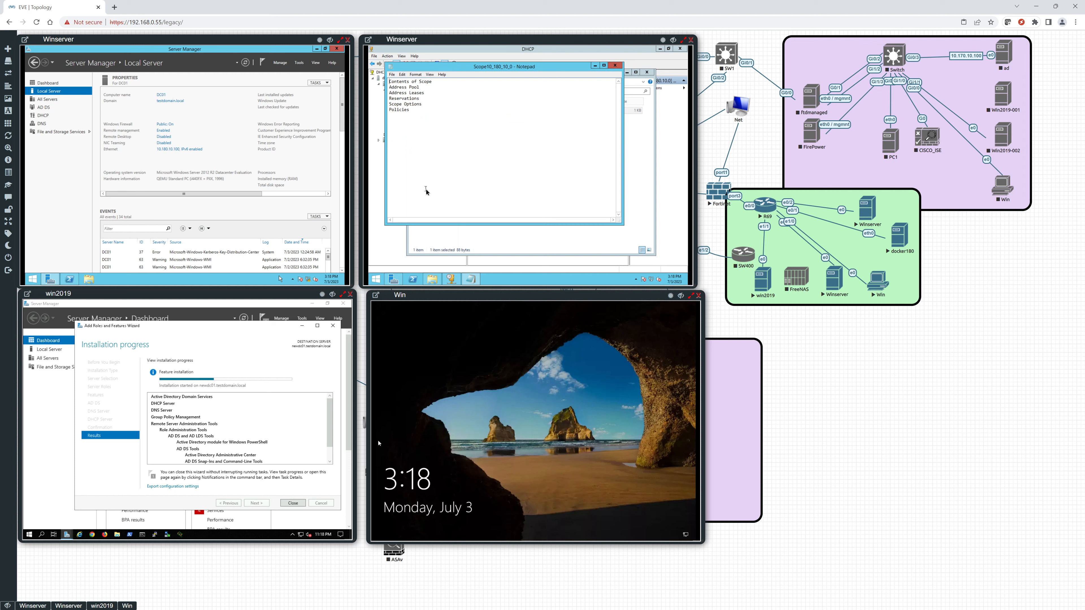
left_click(615, 66)
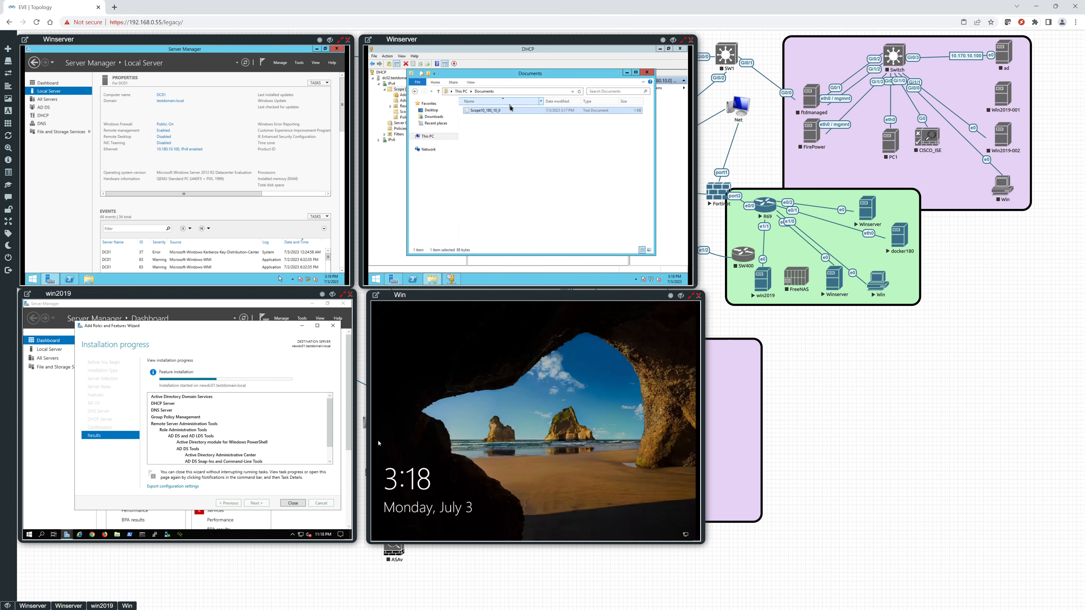
Return to the DHCP console and examine the Workstations scope's general properties, closing them without changes.
left_click(398, 173)
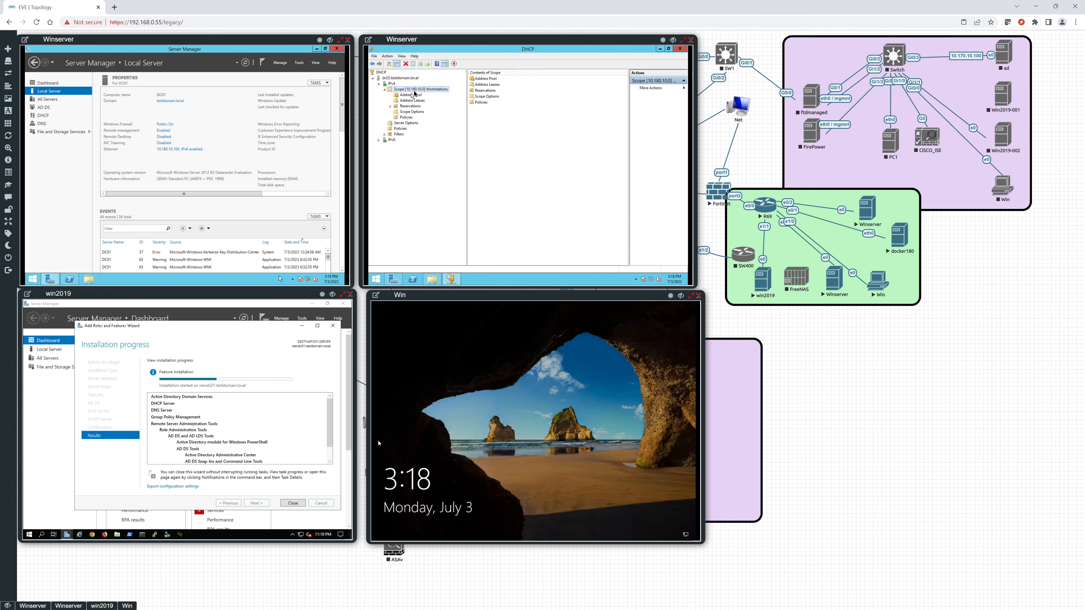
right_click(416, 91)
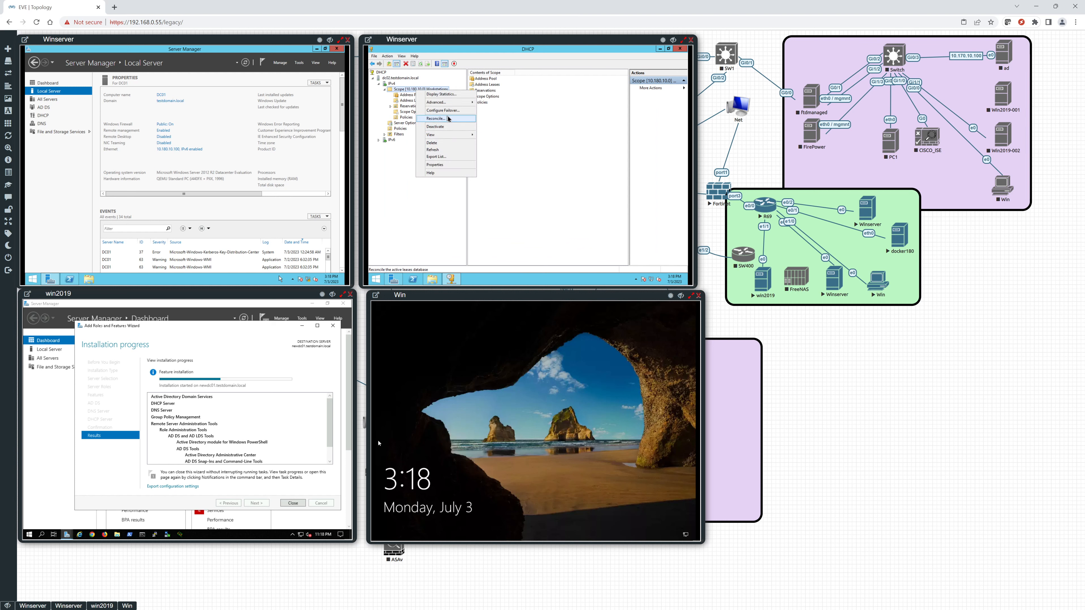
left_click(434, 165)
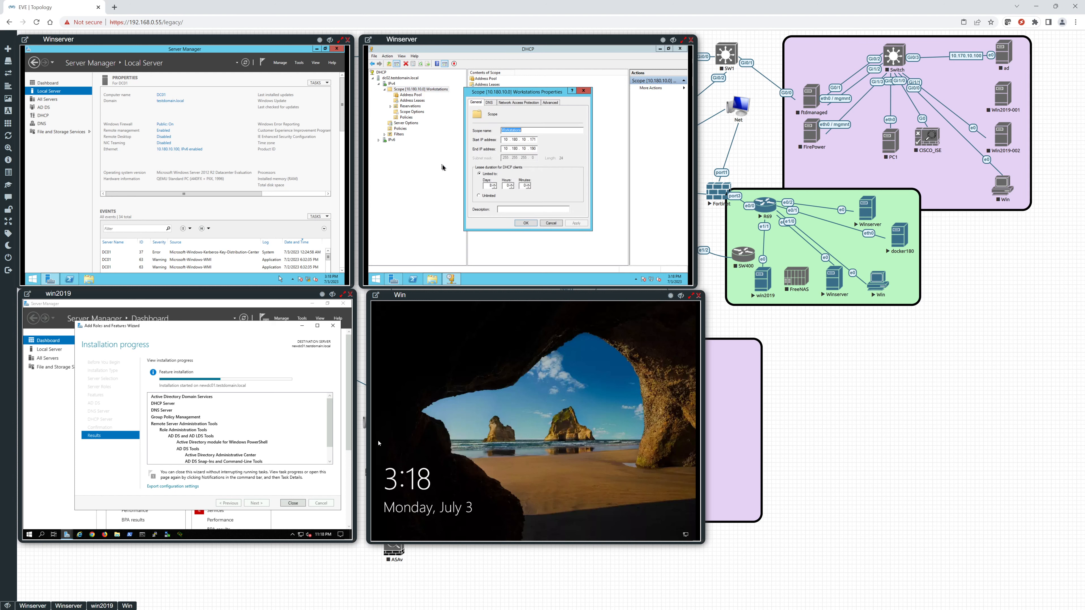
left_click(583, 90)
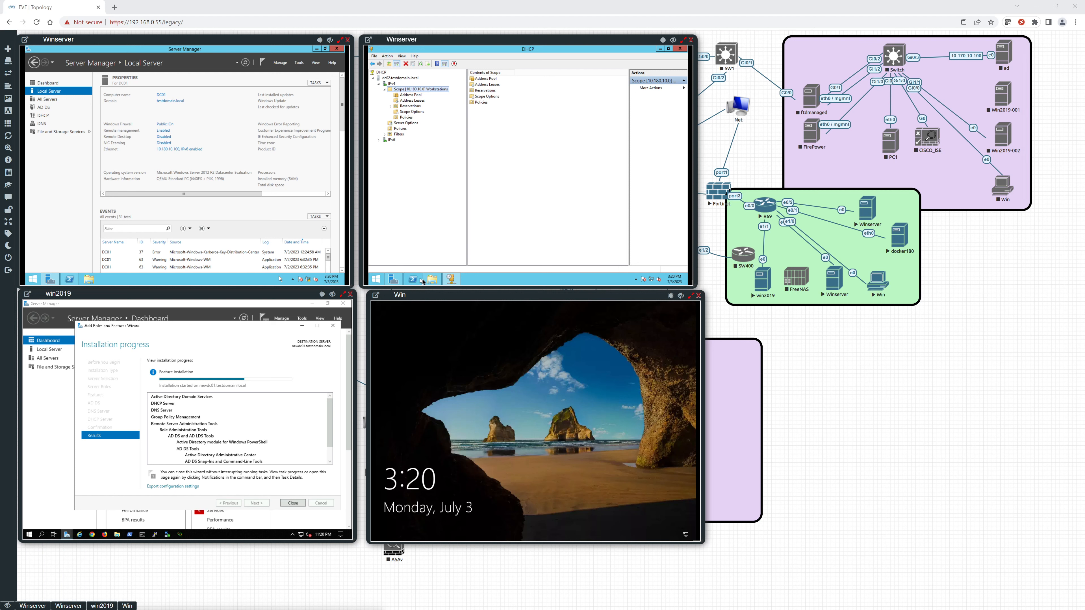
Create a folder named DHCP on the C: drive of the second Winserver.
left_click(433, 280)
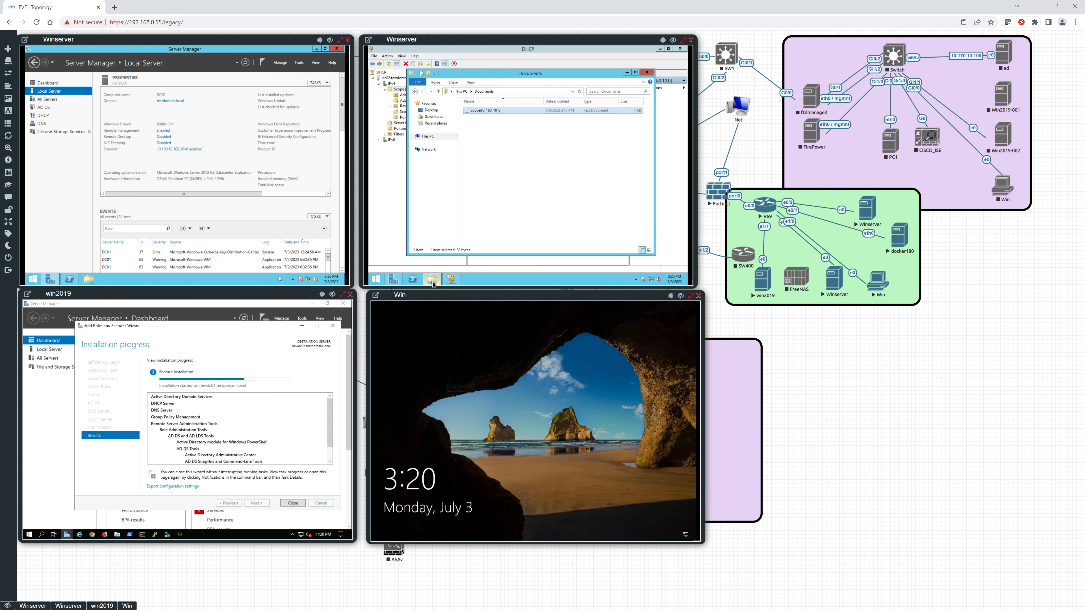
left_click(427, 136)
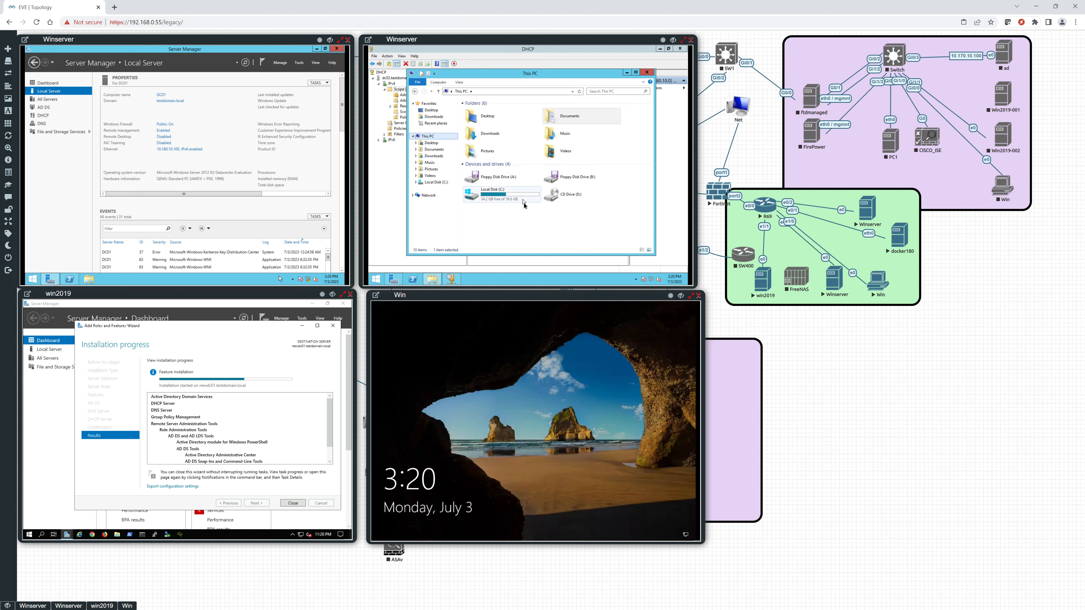
double_click(520, 198)
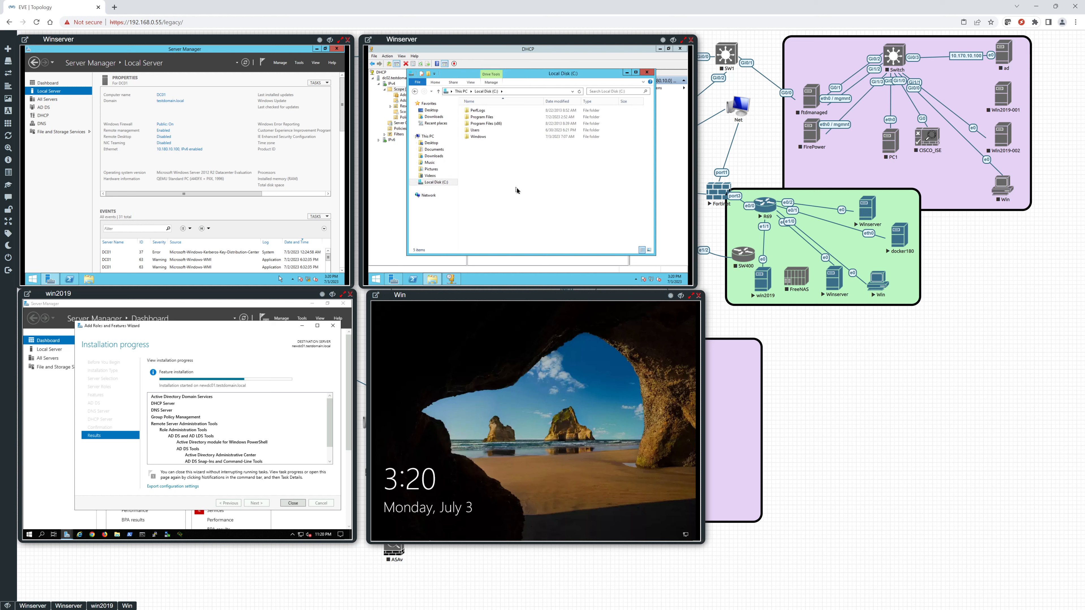
right_click(516, 189)
mouse_move(555, 245)
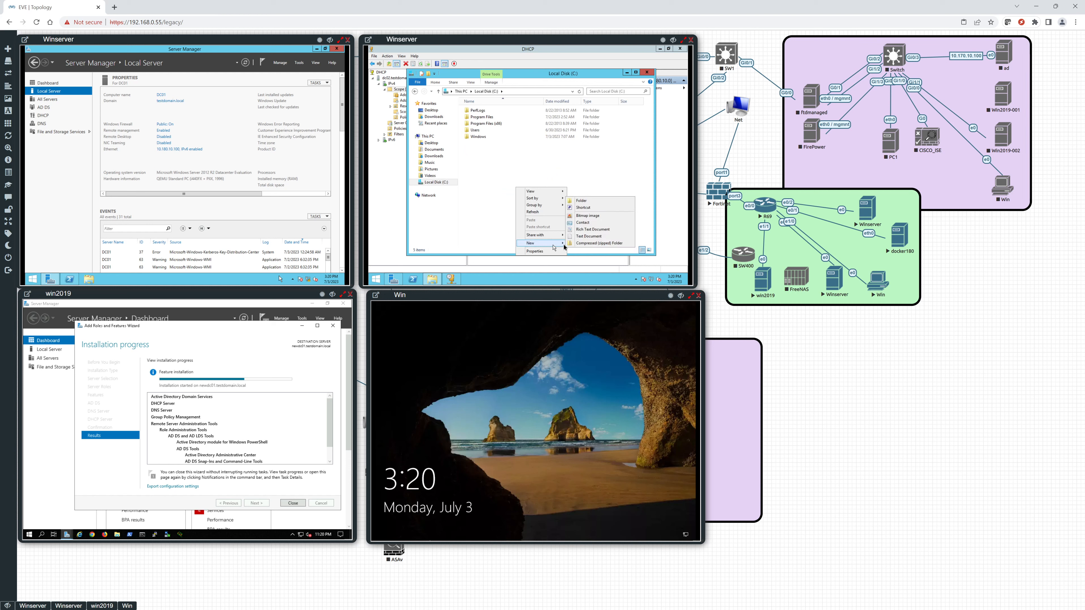
left_click(585, 200)
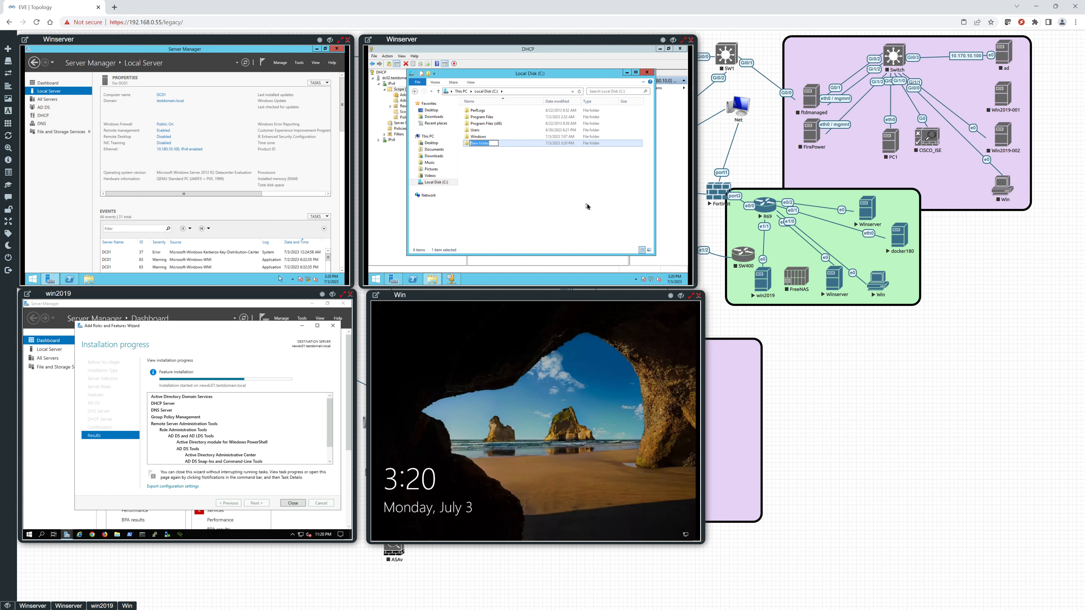
type("DHCP")
key("Return")
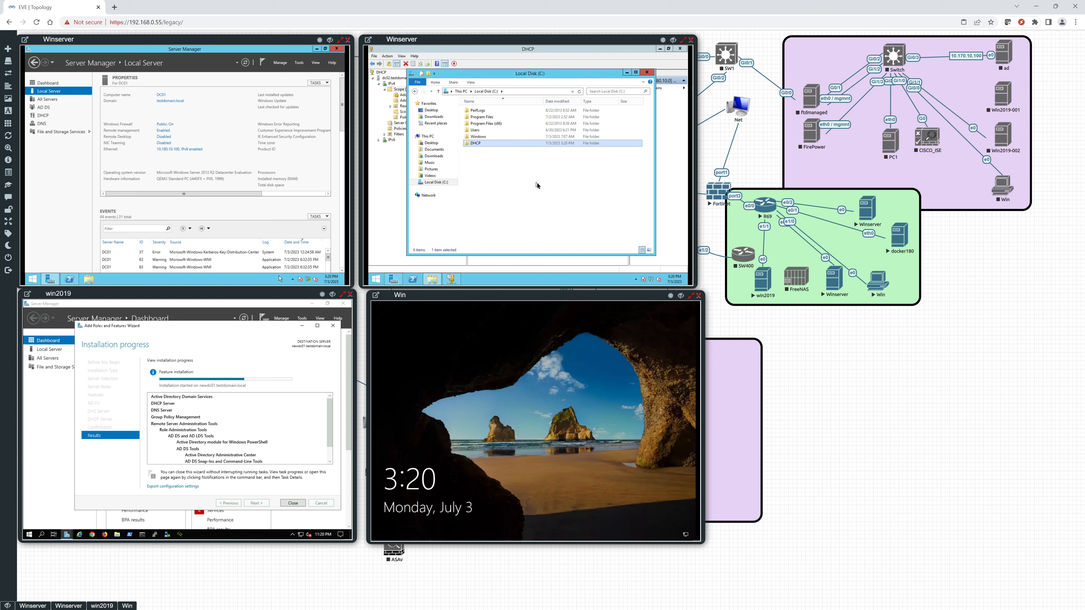
Run Export-DhcpServer in PowerShell for computer dc02.testdomain.local with leases and verbose output, saving to C:\DHCP\olddhcpconf.xml.
left_click(413, 279)
left_click(434, 141)
key("Escape")
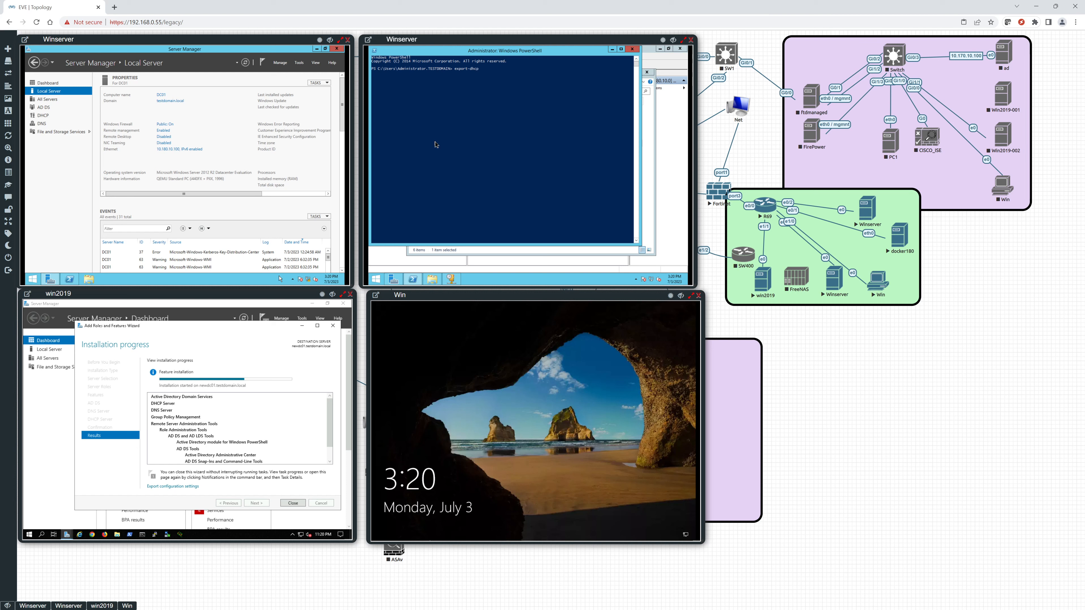
key("Tab")
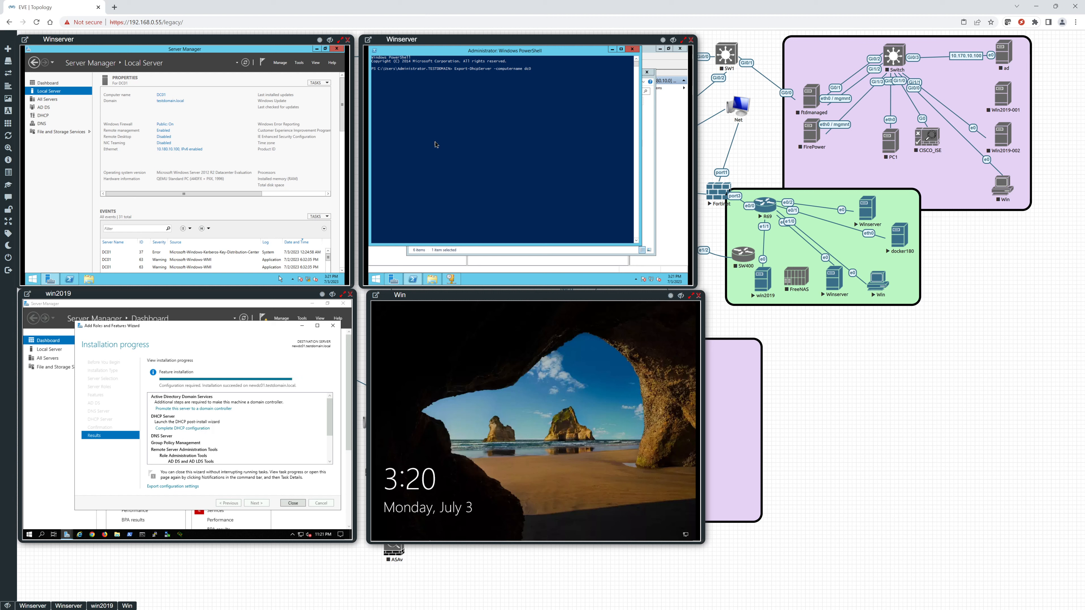
type("2")
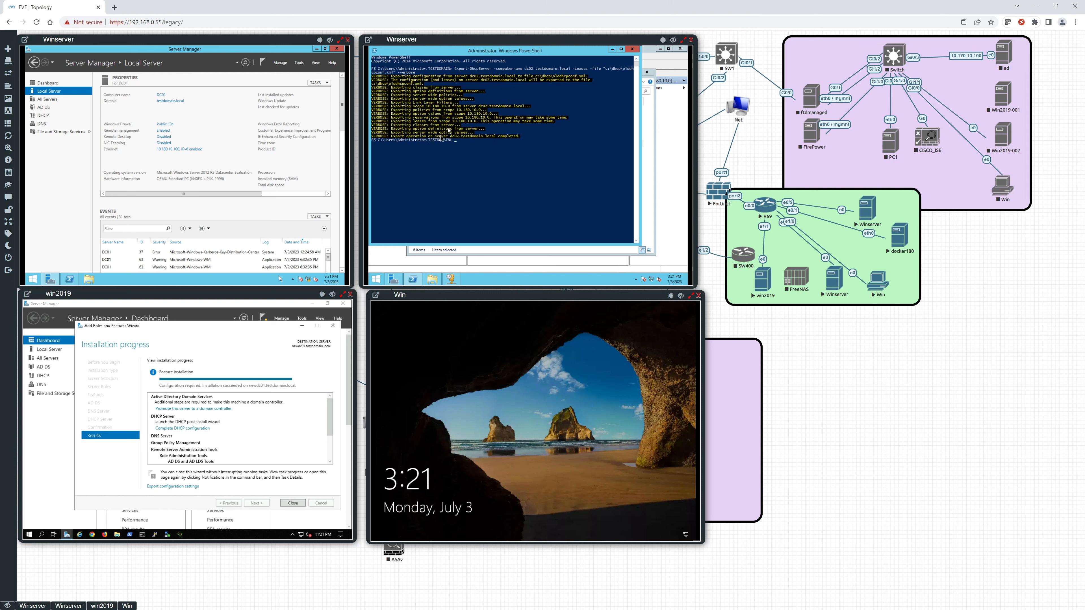
Open the exported olddhcpconf XML file from C:\DHCP on the second Winserver, dismissing the Internet Explorer security and setup prompts.
left_click(436, 284)
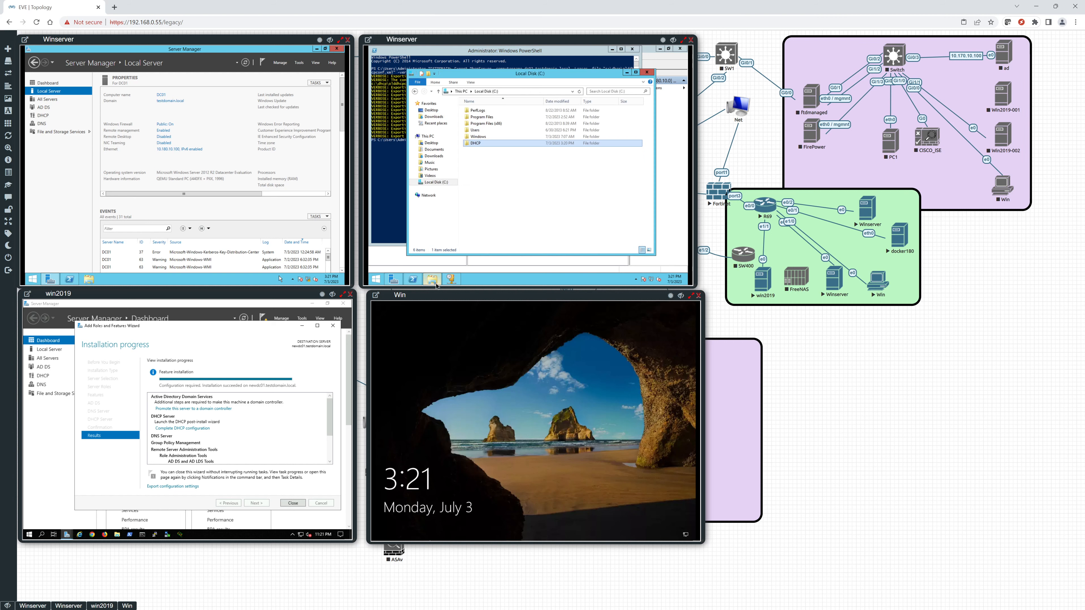
double_click(478, 143)
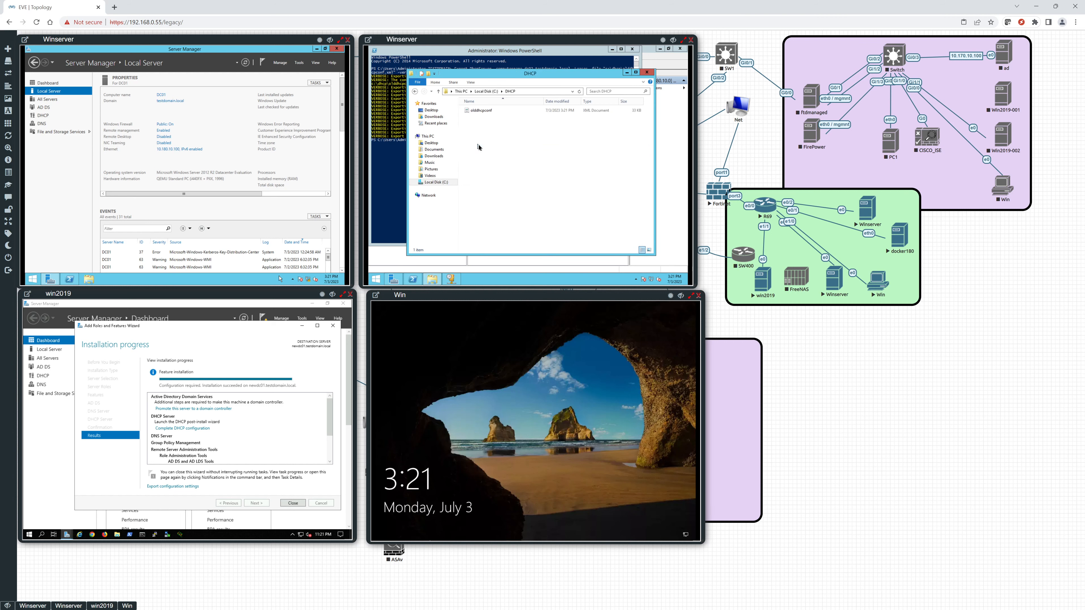
left_click(482, 112)
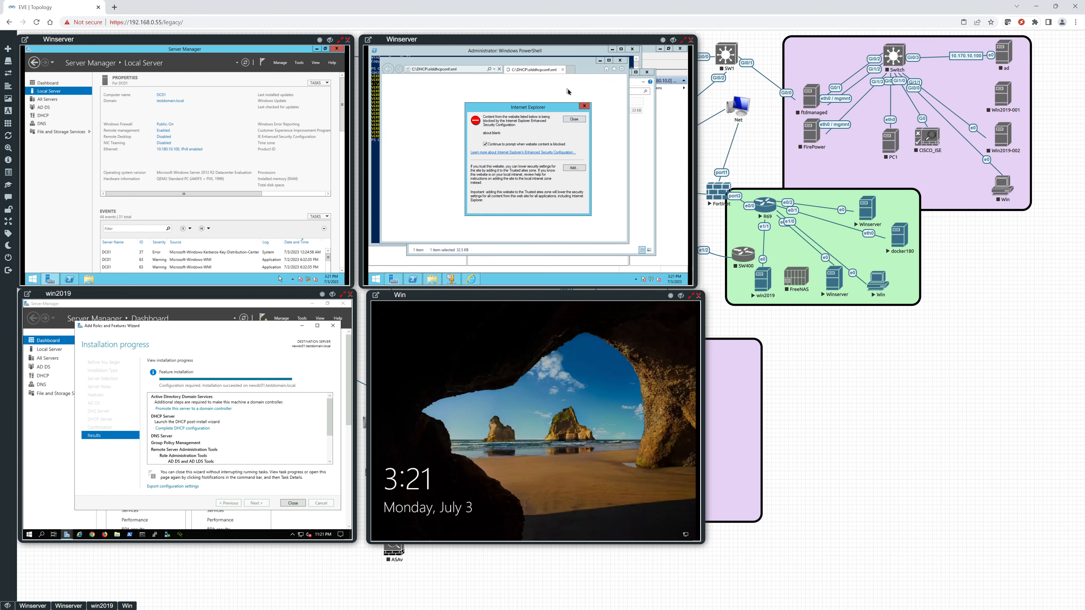
left_click(566, 123)
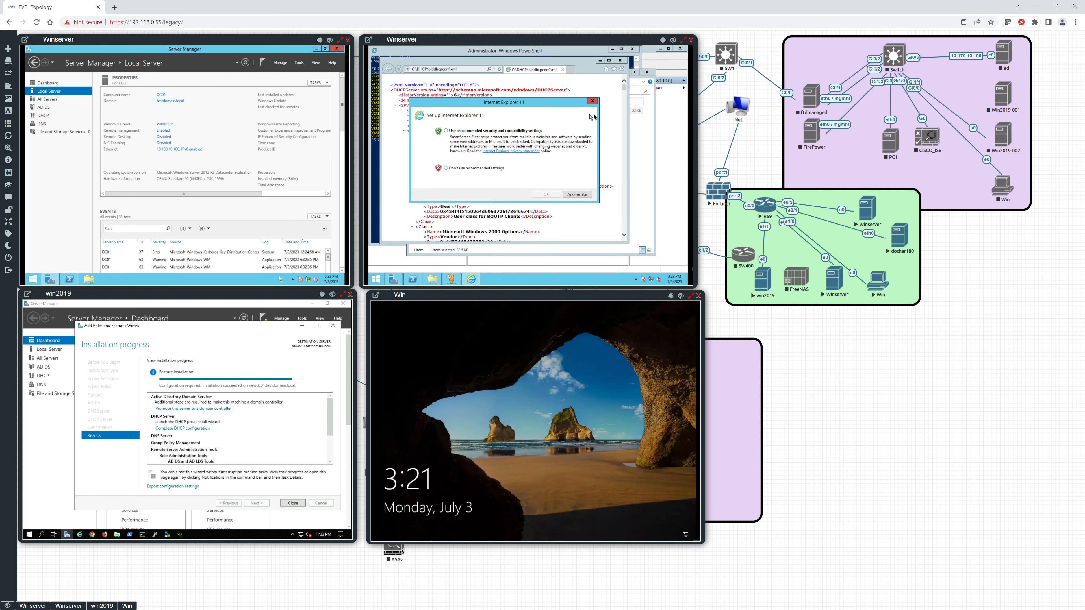
left_click(593, 101)
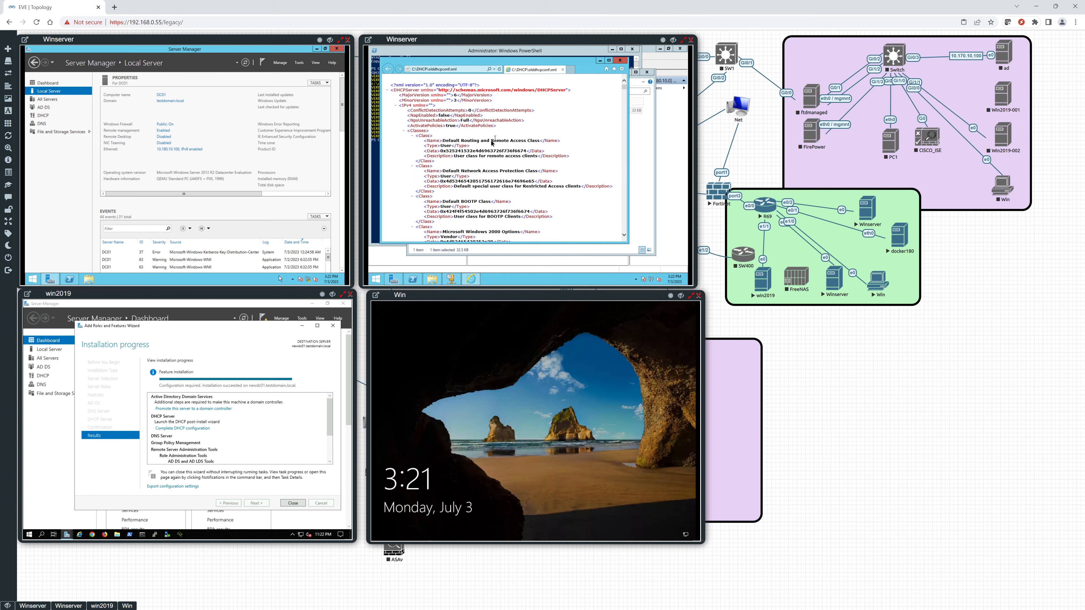
Examine the class, option definition and option value entries in the exported DHCP XML file, then close it and minimize the DHCP folder.
scroll(492, 142, "down", 10)
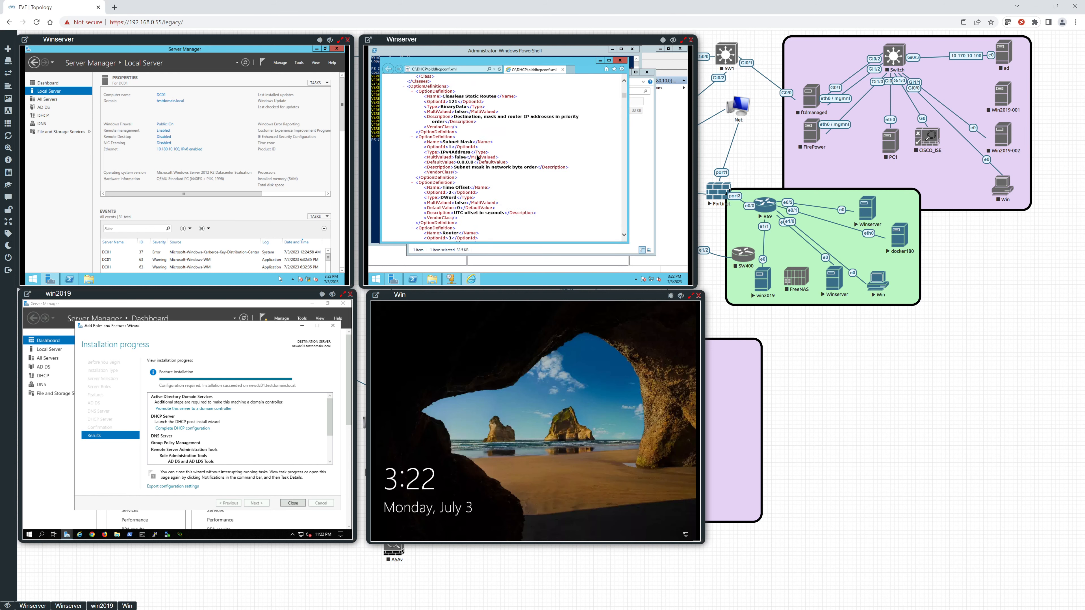
scroll(477, 157, "down", 10)
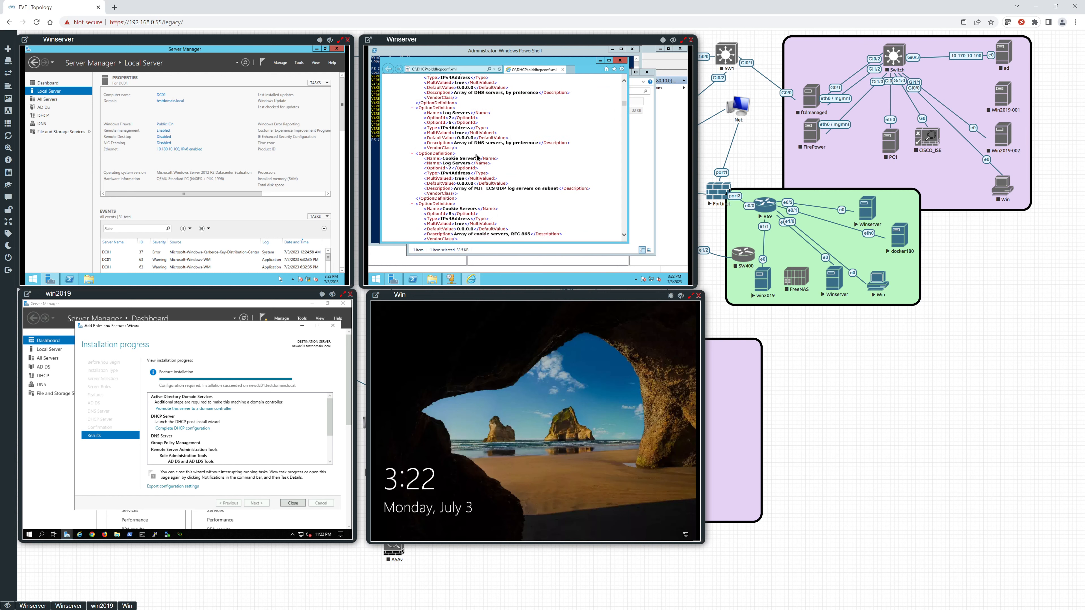
scroll(478, 158, "down", 10)
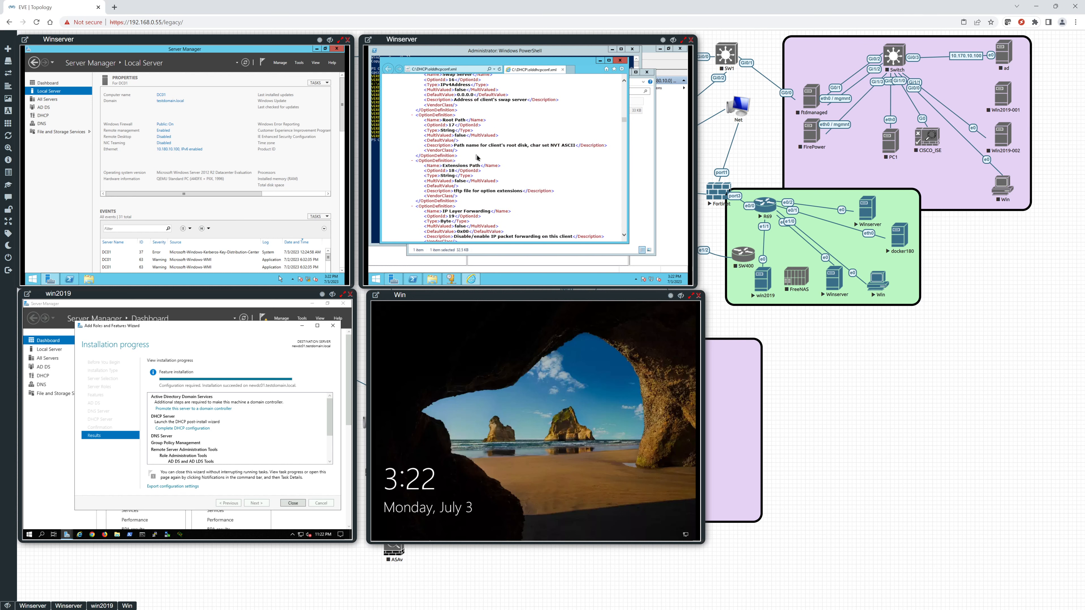
scroll(477, 157, "down", 10)
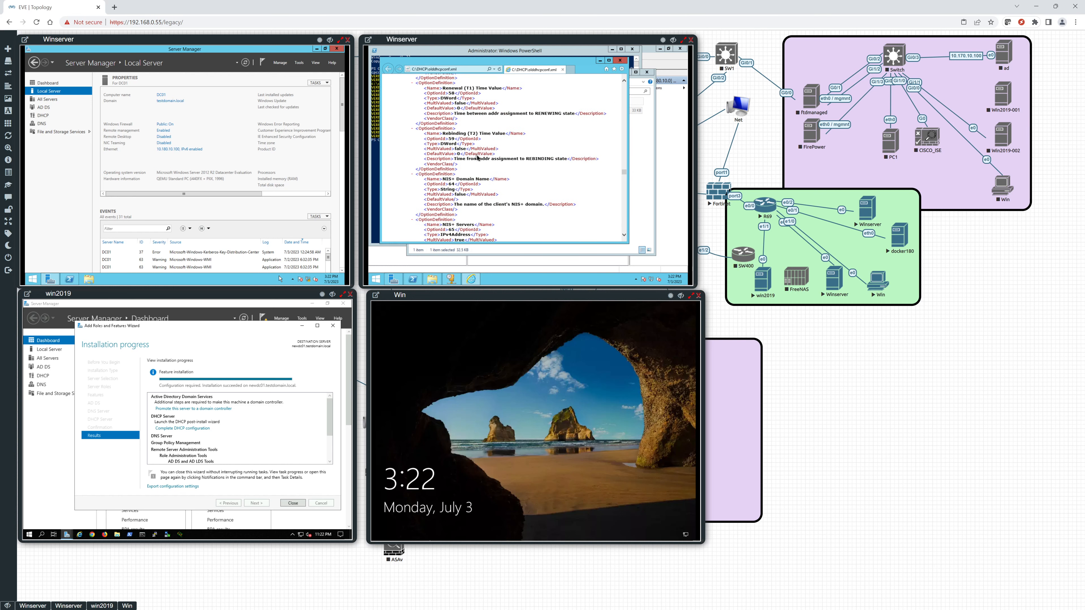
scroll(477, 158, "down", 8)
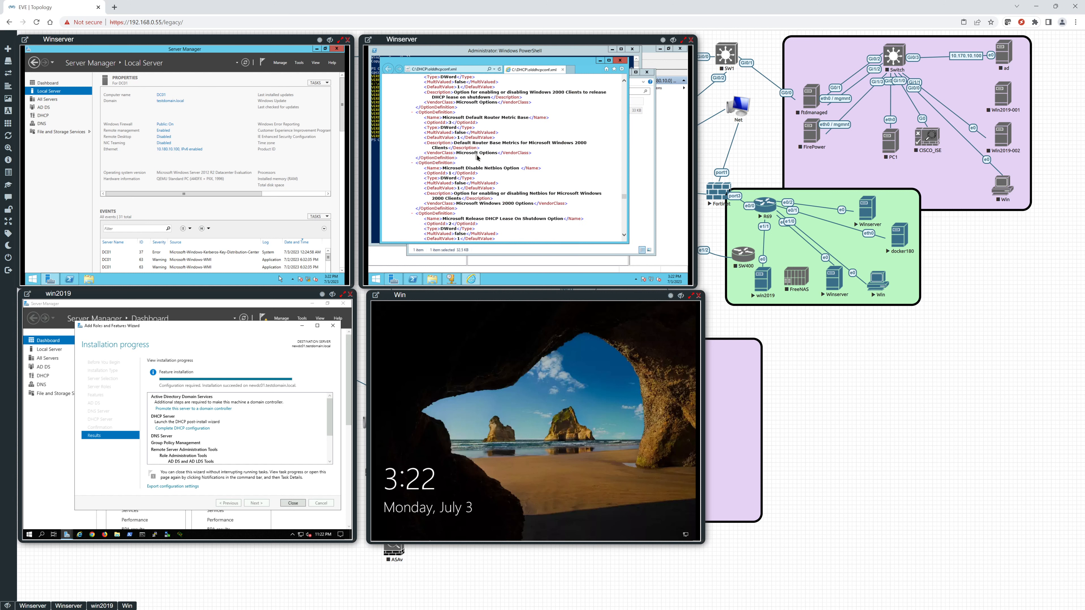
scroll(477, 157, "down", 10)
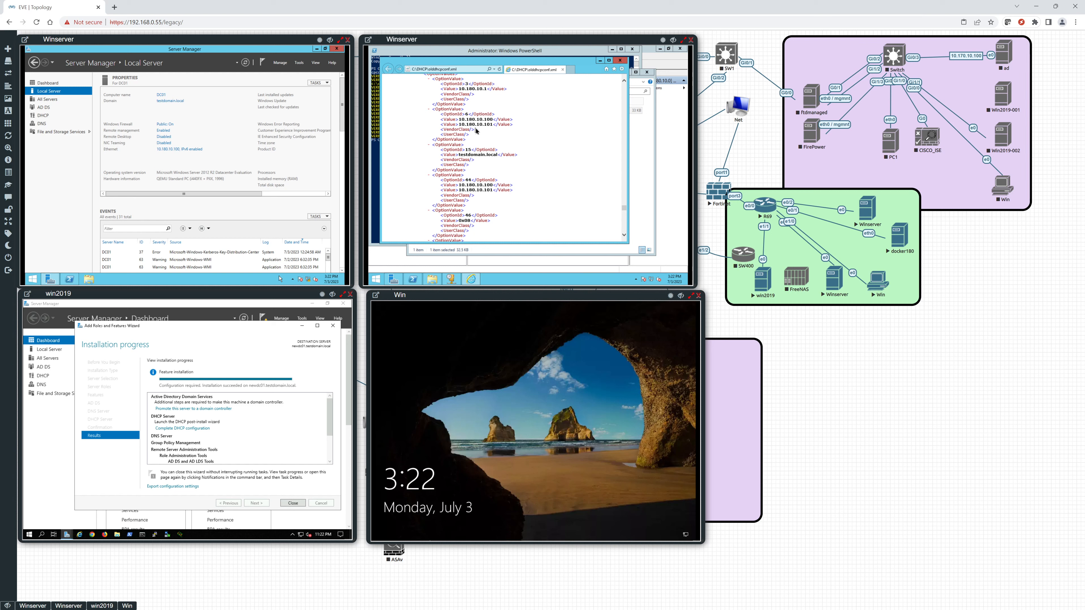
scroll(477, 134, "down", 10)
scroll(481, 170, "down", 7)
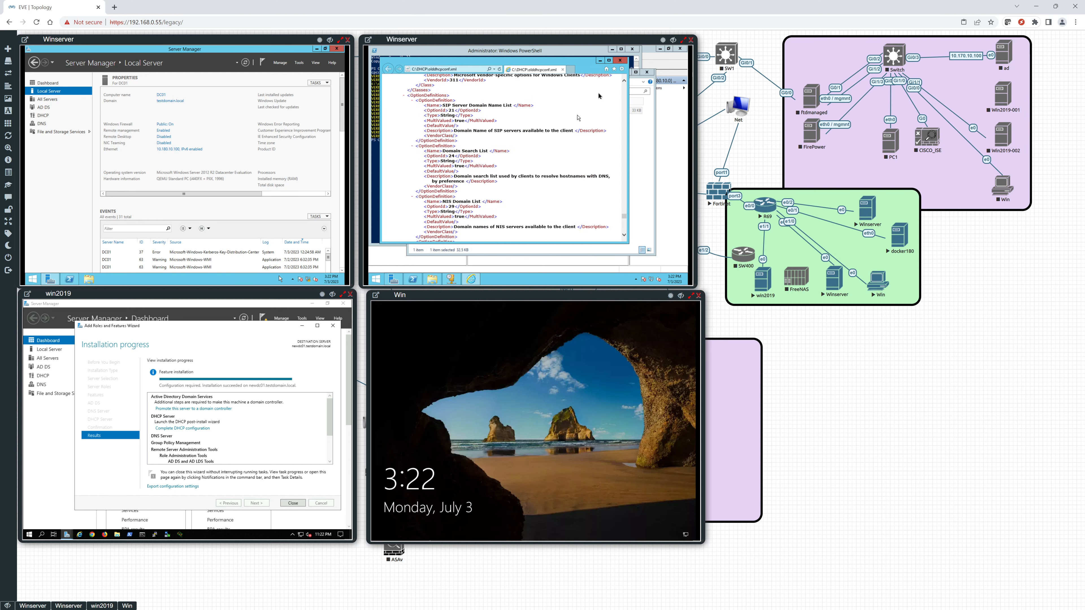
left_click(619, 61)
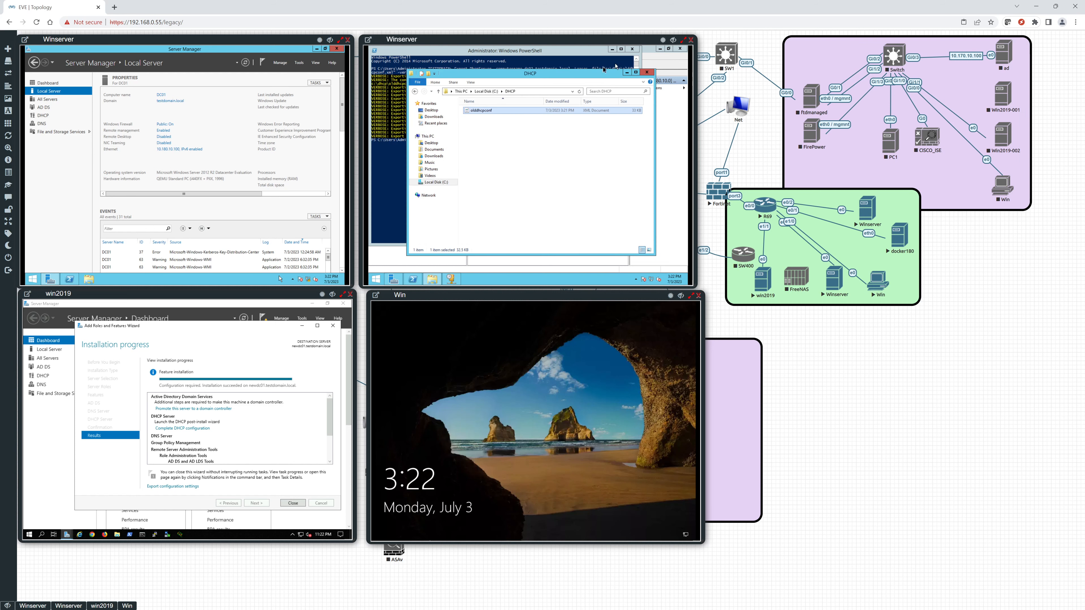
left_click(626, 74)
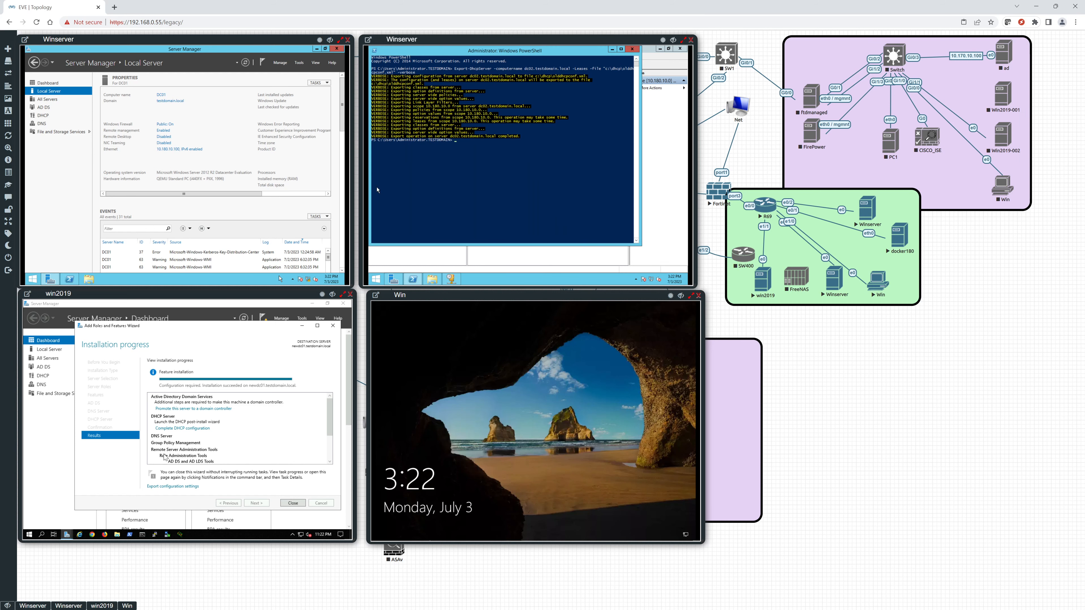
Close the finished role installation on win2019 and start promoting the server to a domain controller.
left_click(293, 503)
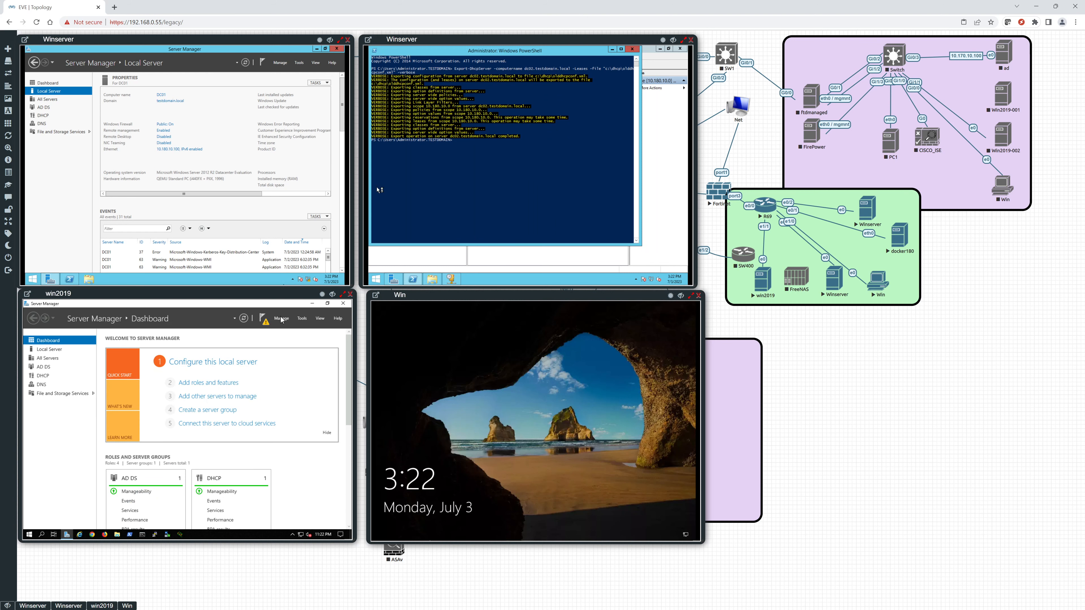
left_click(263, 324)
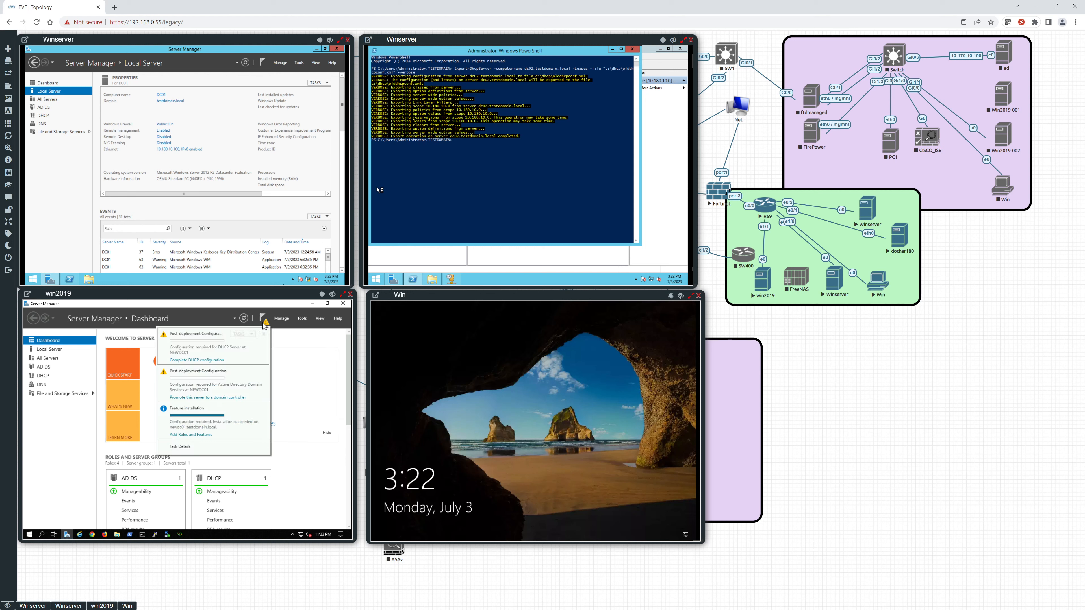
left_click(200, 399)
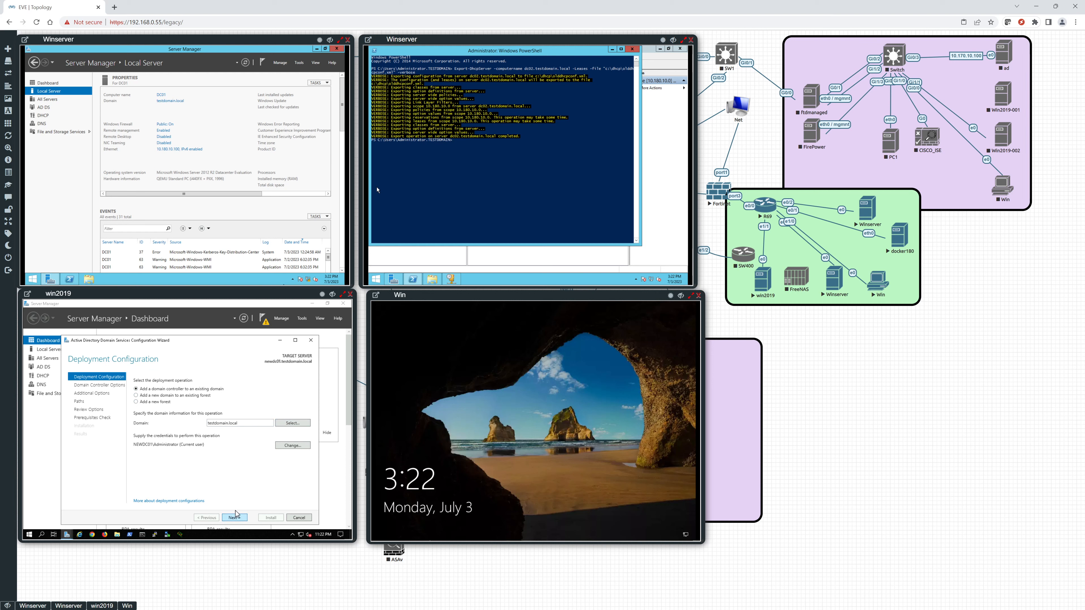
Supply the TESTDOMAIN administrator account and its password as credentials for adding a domain controller to testdomain.local.
left_click(296, 447)
left_click(296, 447)
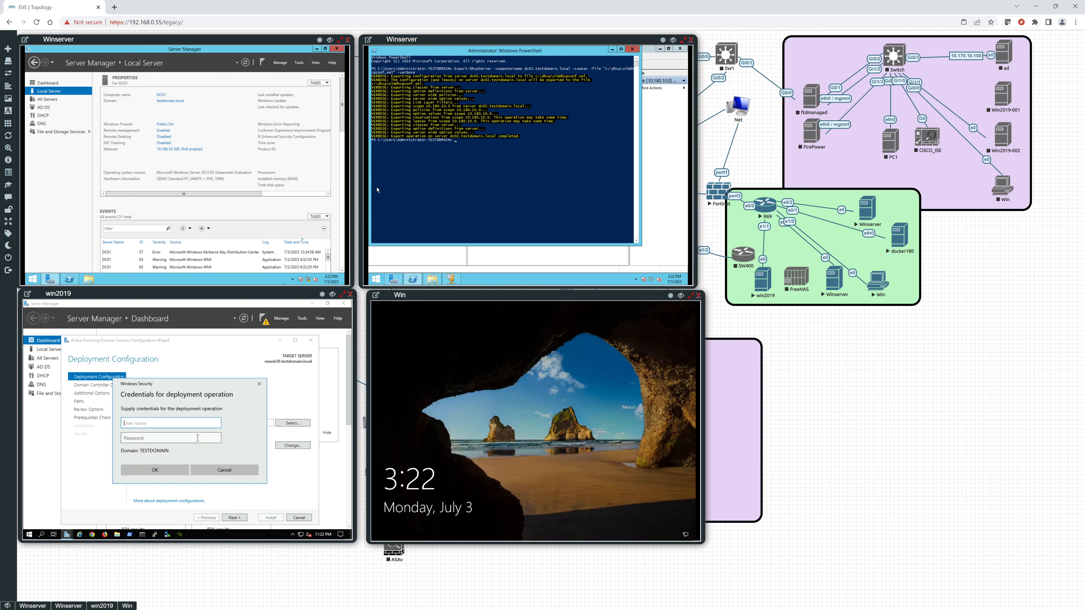
type("administrator")
left_click(197, 437)
type("•••••••")
key("Return")
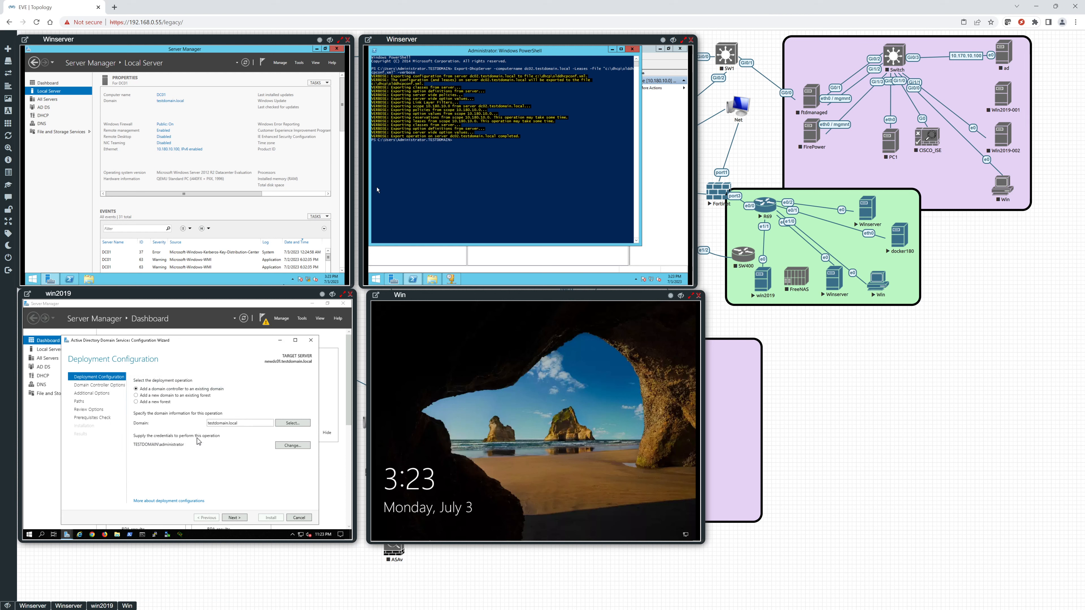
Keep the default DNS server and Global Catalog options and enter and confirm the Directory Services Restore Mode password.
left_click(243, 518)
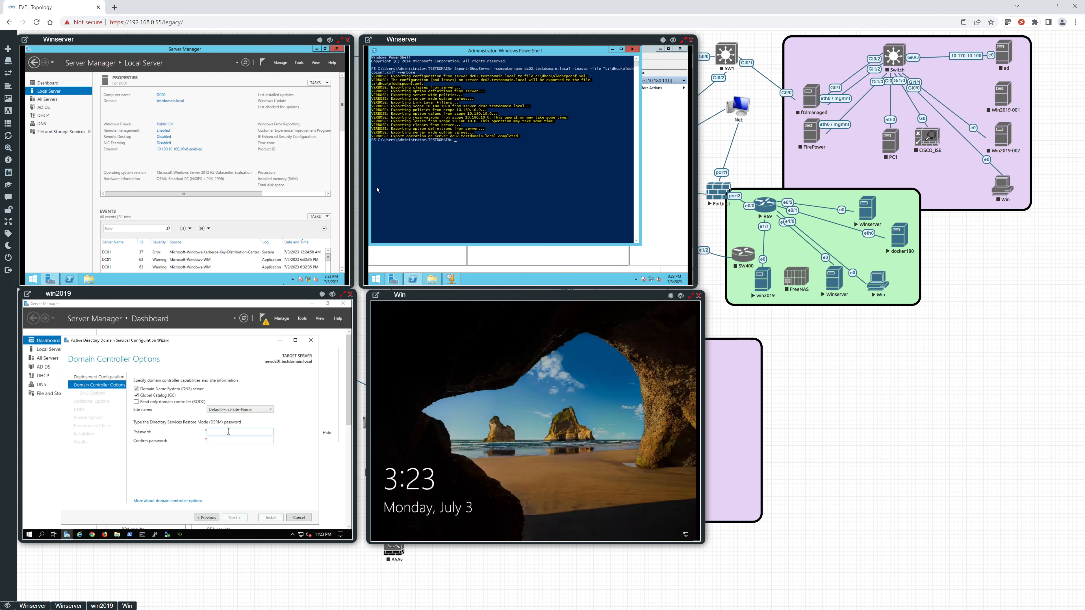
type("••••••••••")
key("Return")
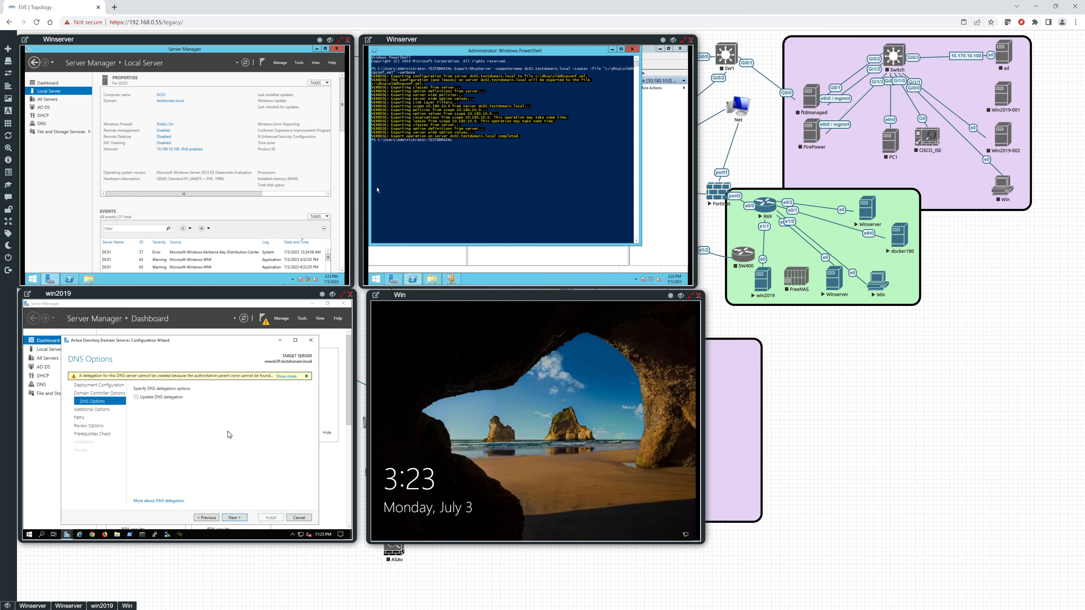
Accept the default DNS, replication and path settings, run the prerequisites check and install the domain controller.
left_click(240, 517)
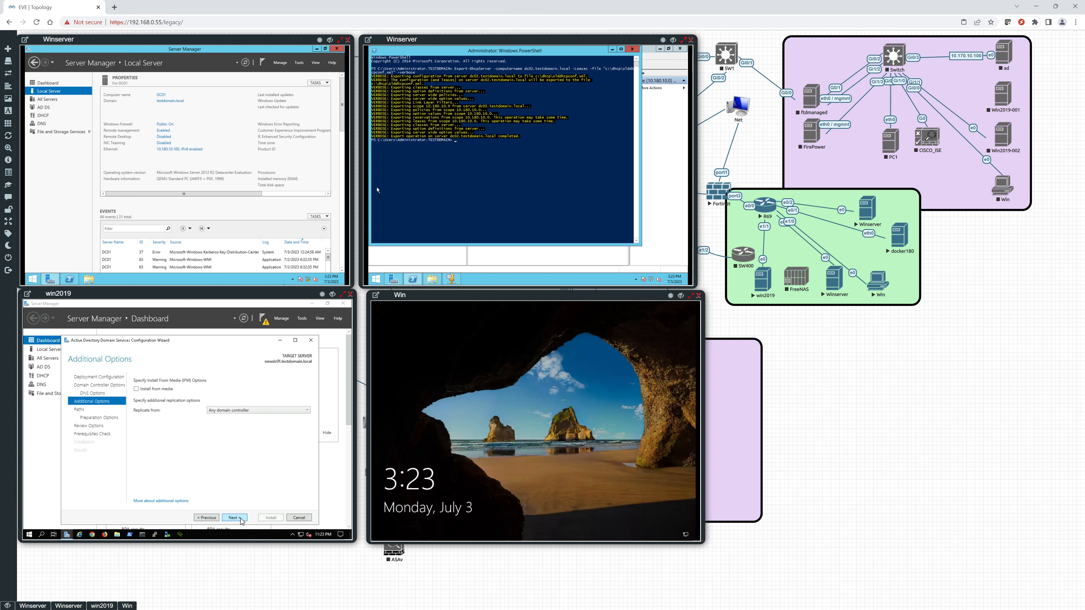
left_click(240, 517)
left_click(240, 518)
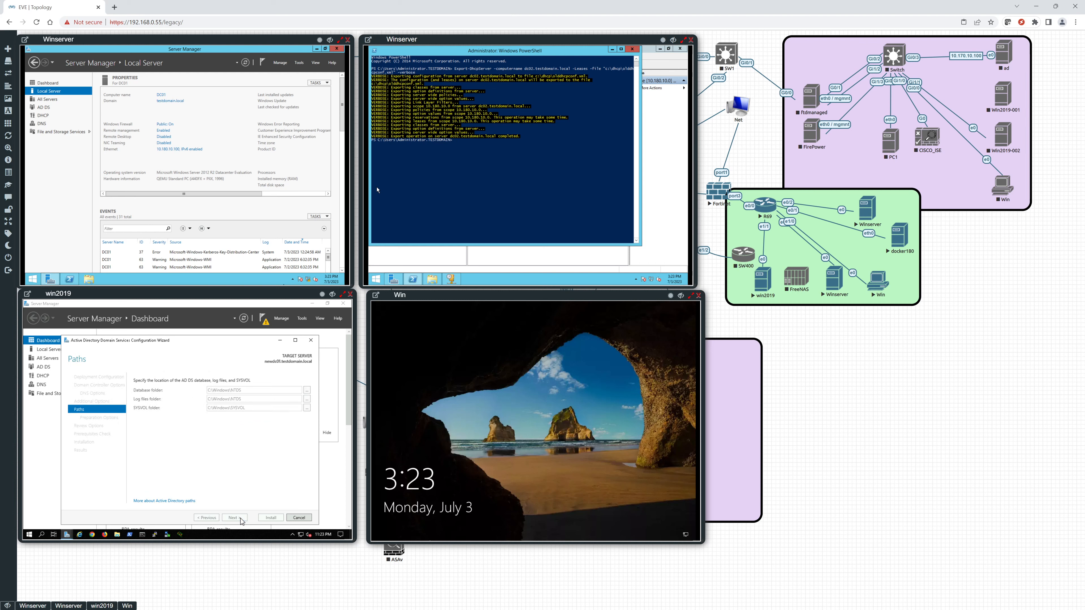
left_click(240, 518)
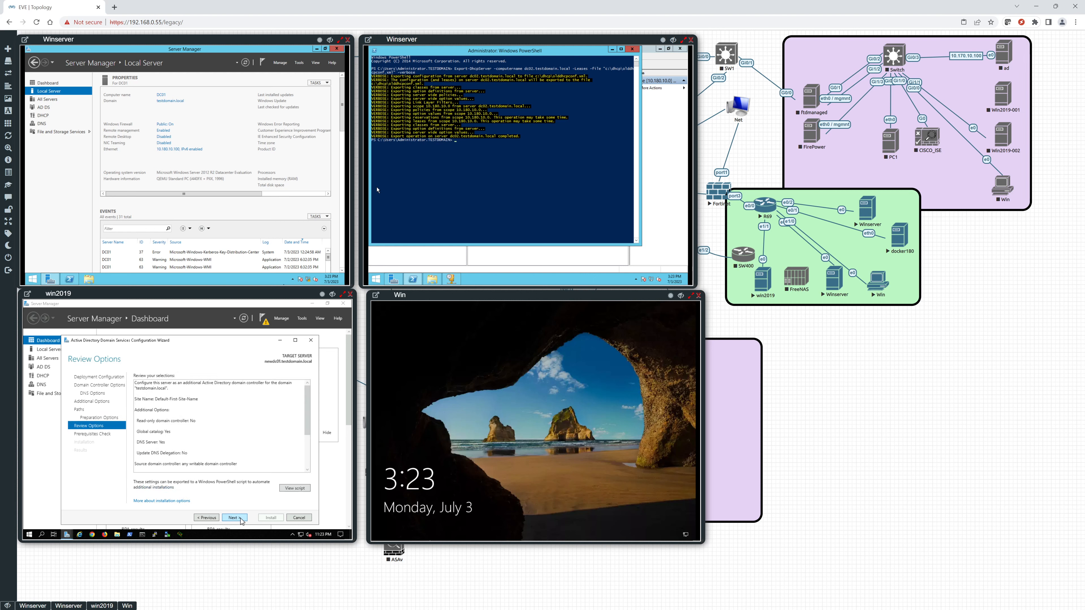
left_click(240, 518)
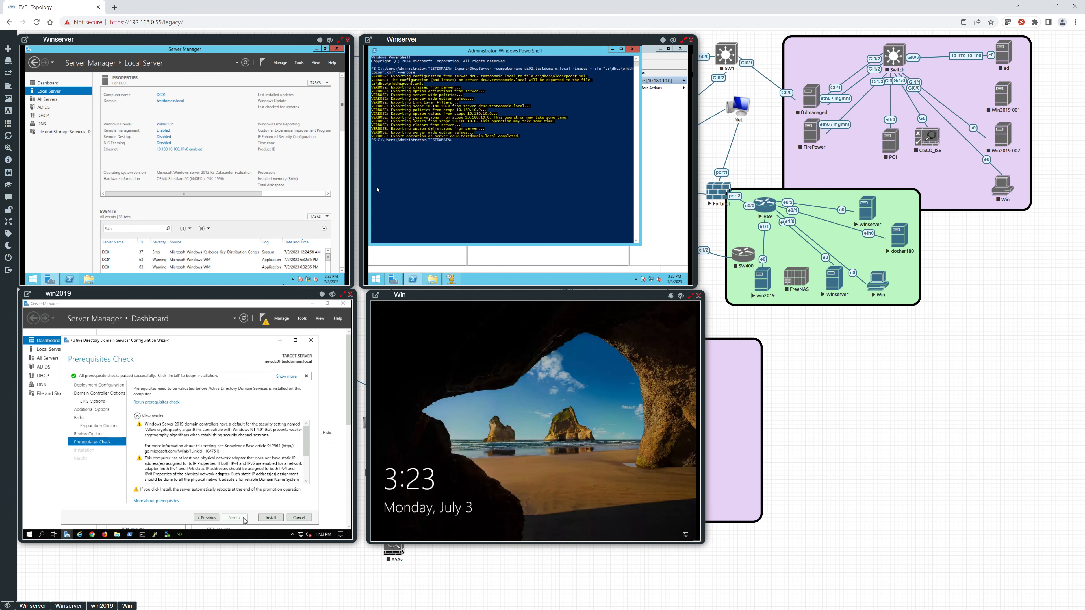
left_click(270, 518)
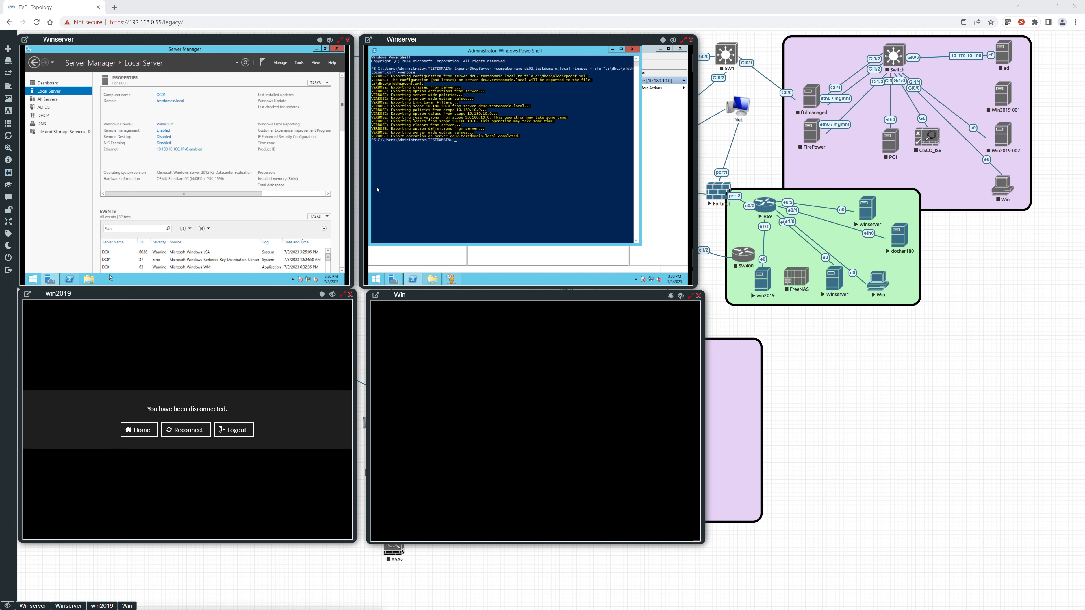
Reconnect the disconnected win2019 console and wake the Win machine's screen.
left_click(181, 431)
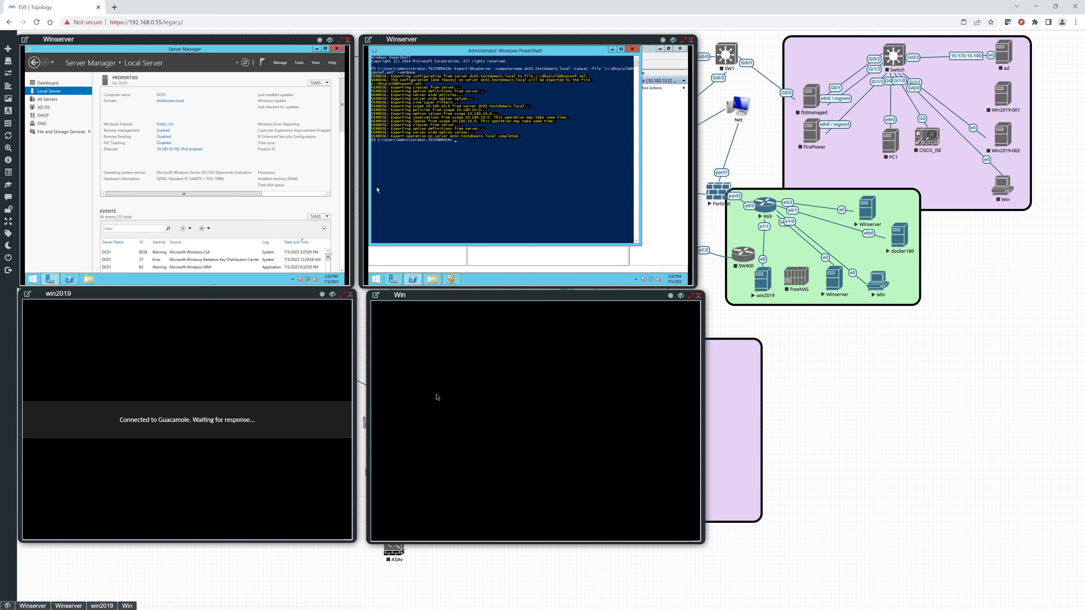
left_click(491, 354)
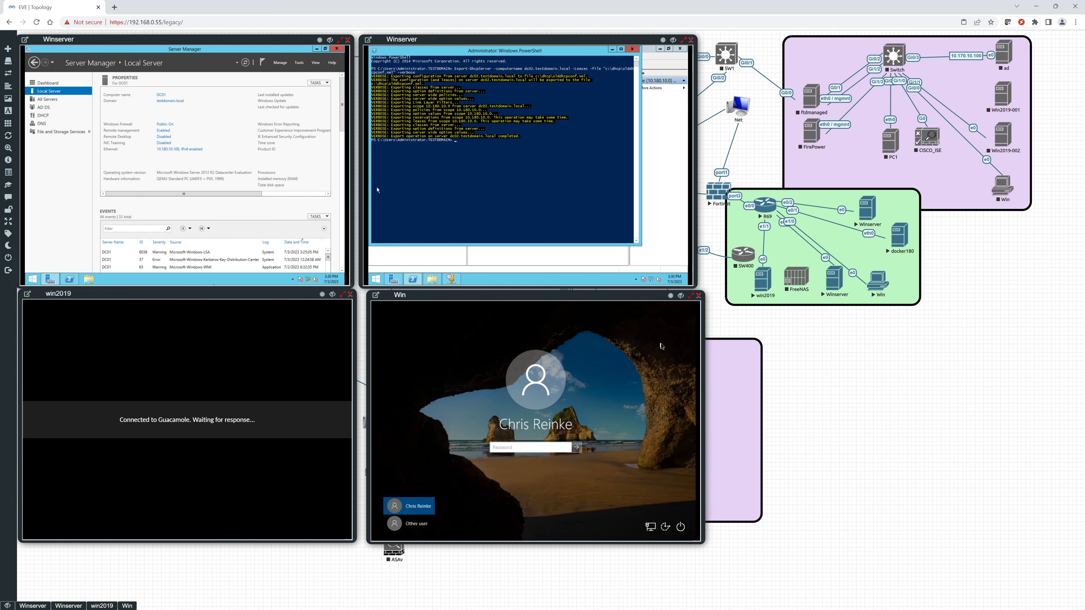
Open the R69 switch console, move it clear of the server consoles and enter privileged mode.
left_click(762, 207)
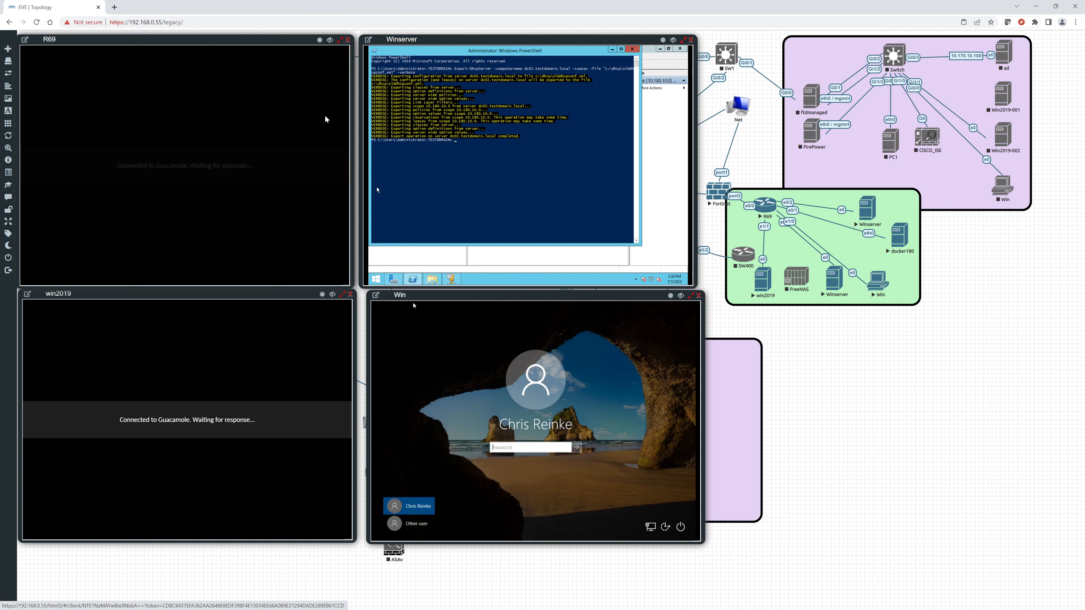
left_click_drag(201, 41, 887, 51)
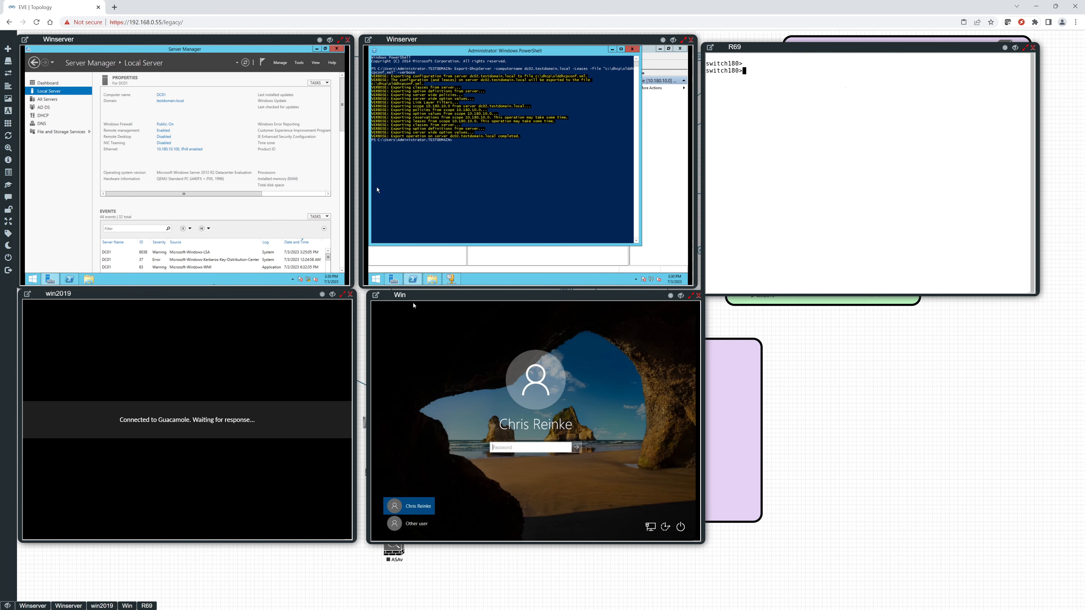
key("Return")
type("en")
key("Return")
Display R69's running configuration, examine its interface VLAN assignments, IP addresses and default route, and move the console beside the Win console.
type("show run")
key("Return")
key("space")
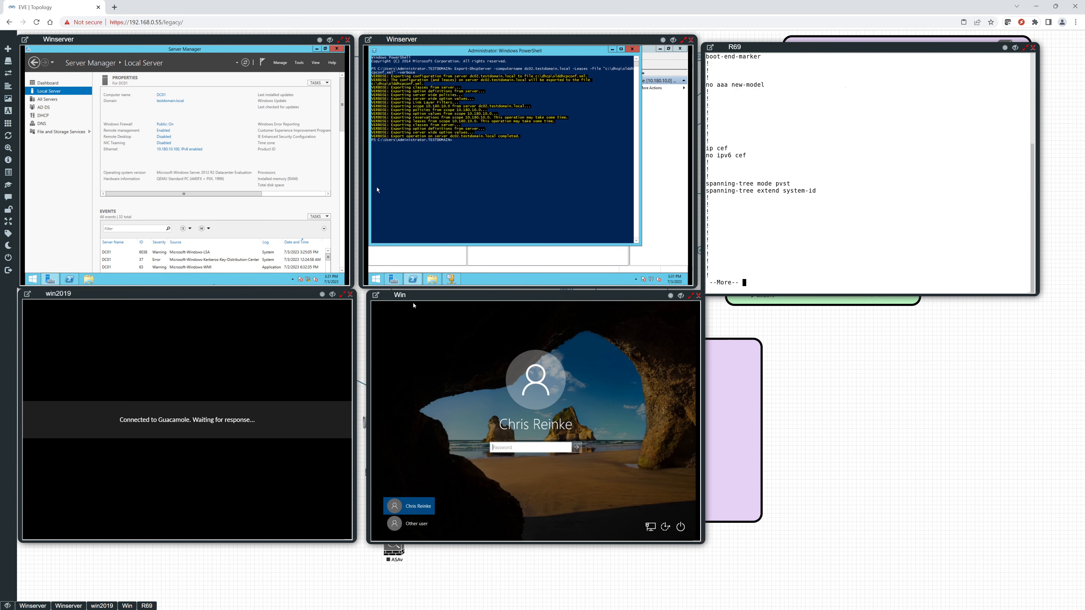
key("space")
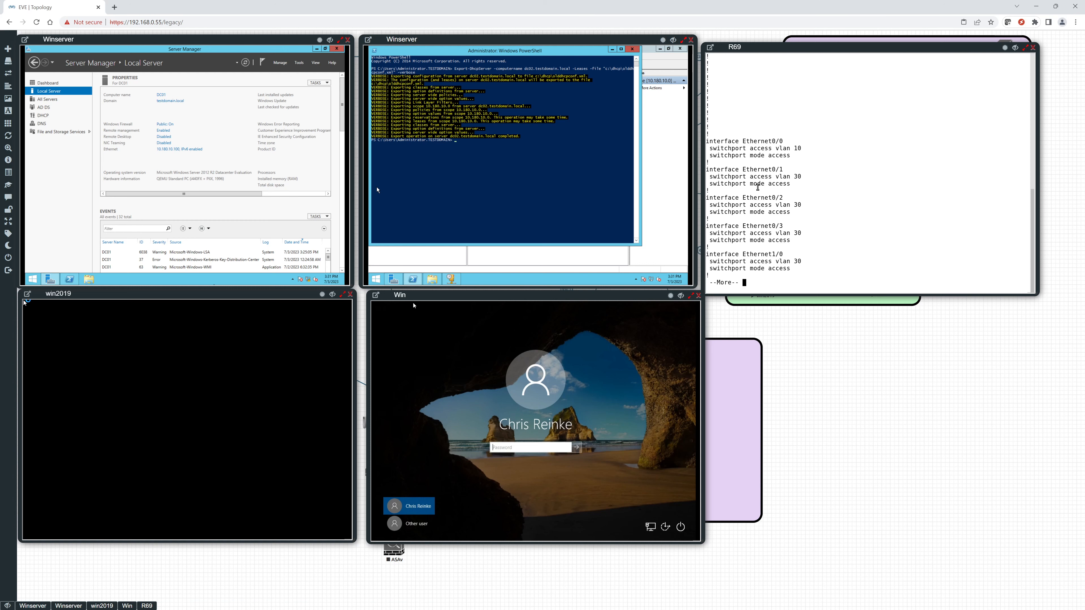
key("space")
key("space")
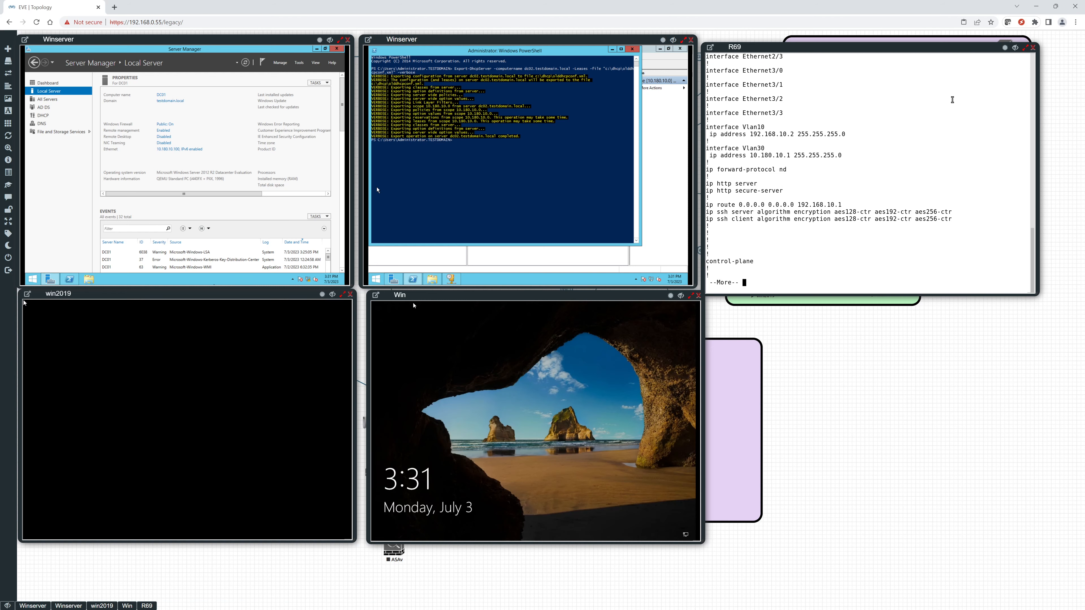
left_click_drag(961, 55, 965, 313)
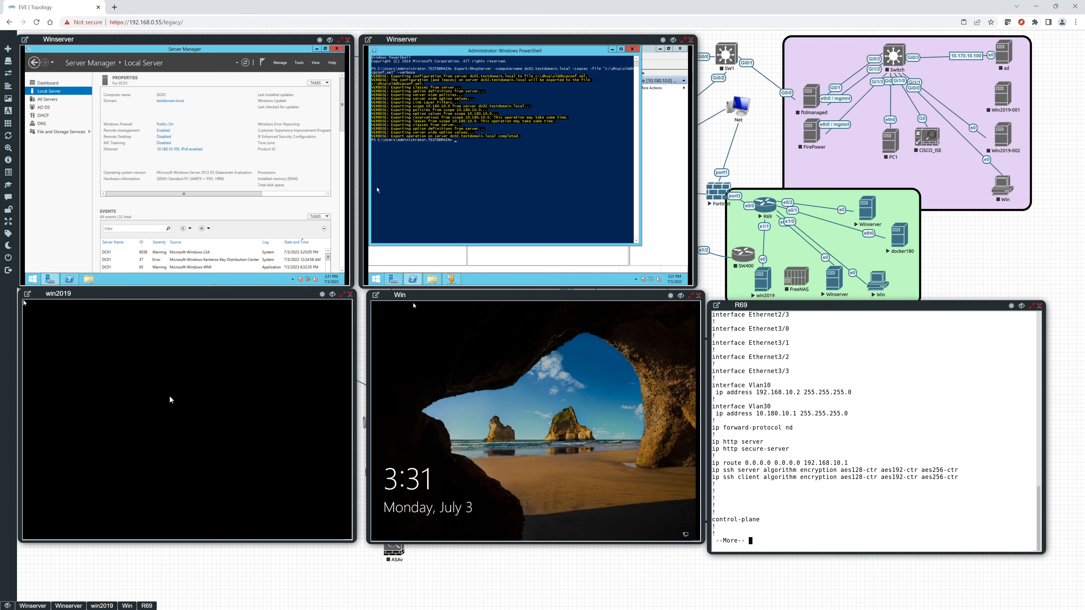